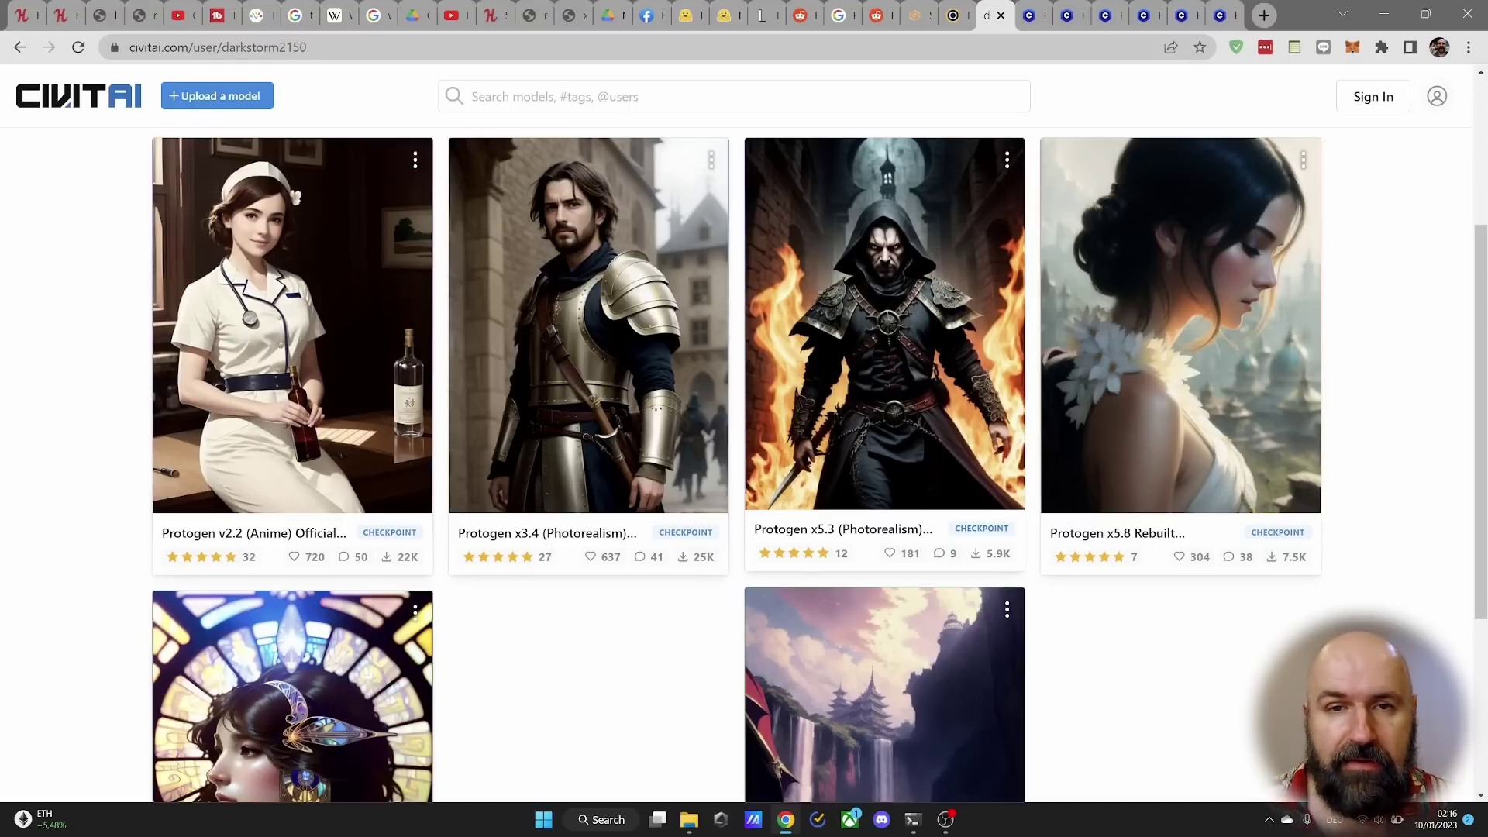
Scroll up and down through the current Civitai page
scroll(397, 237, up, 3)
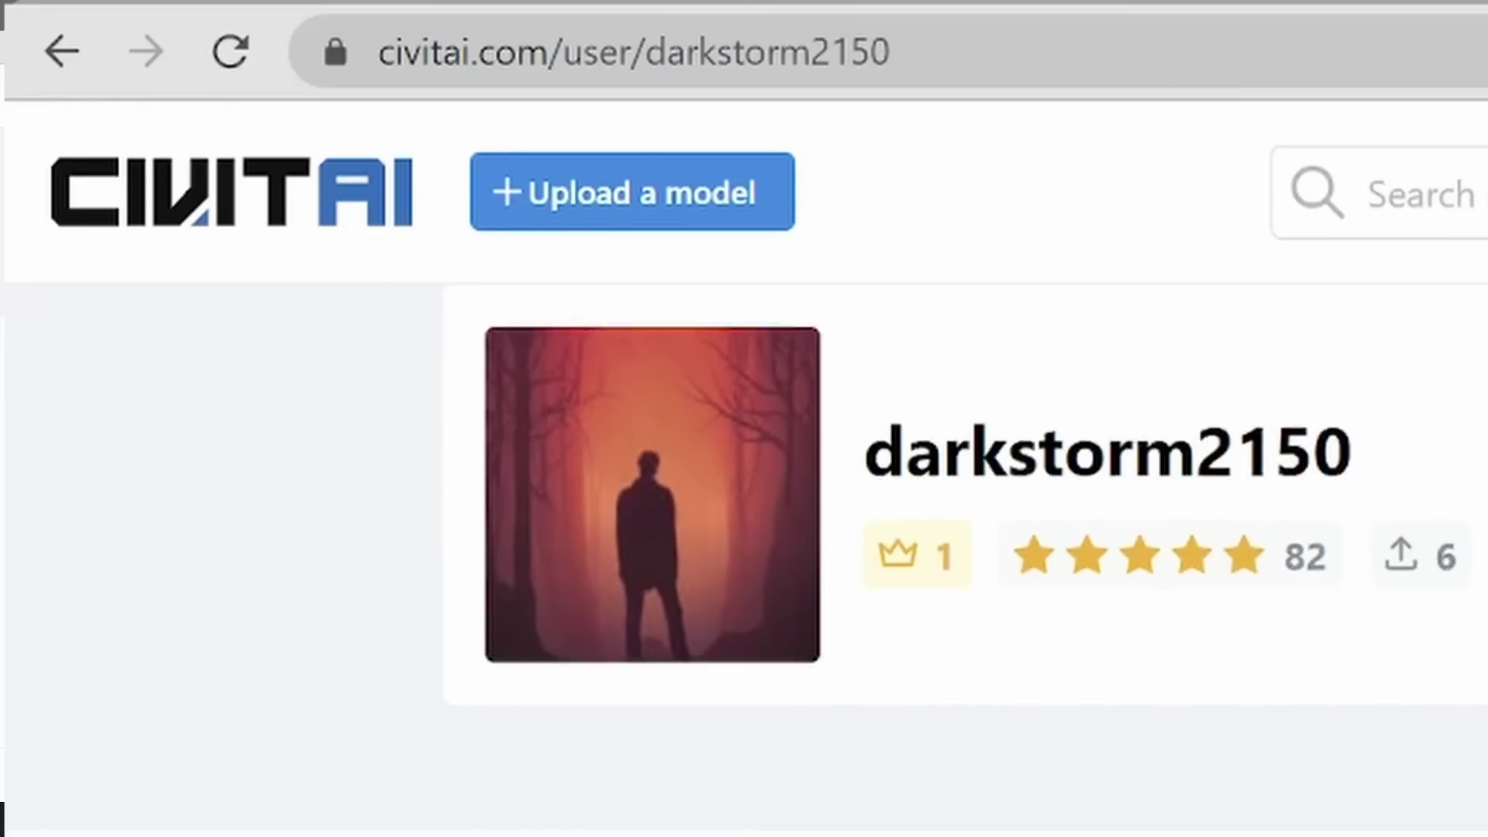
scroll(1445, 373, down, 5)
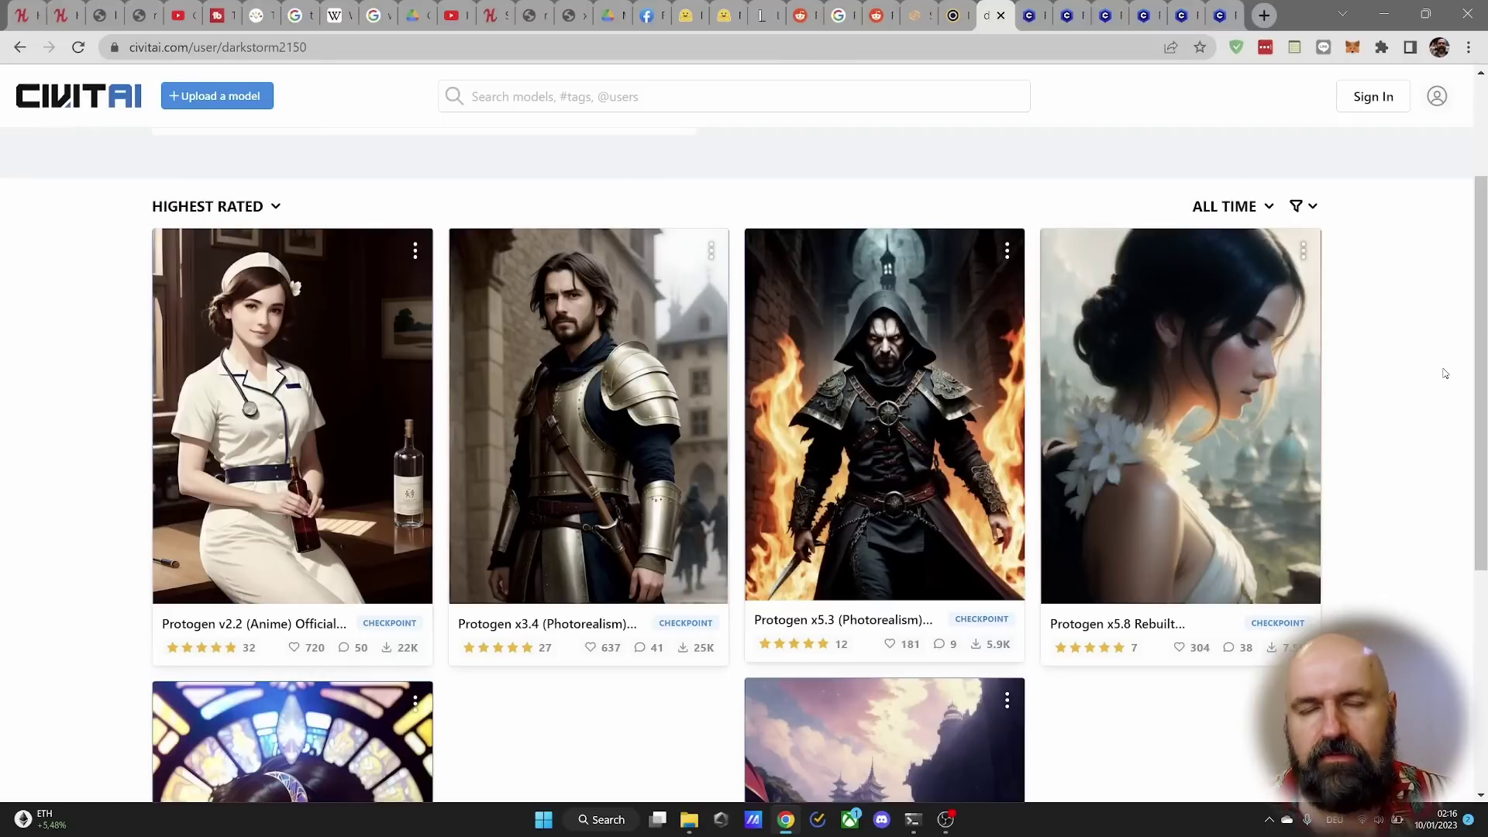
scroll(552, 477, down, 1)
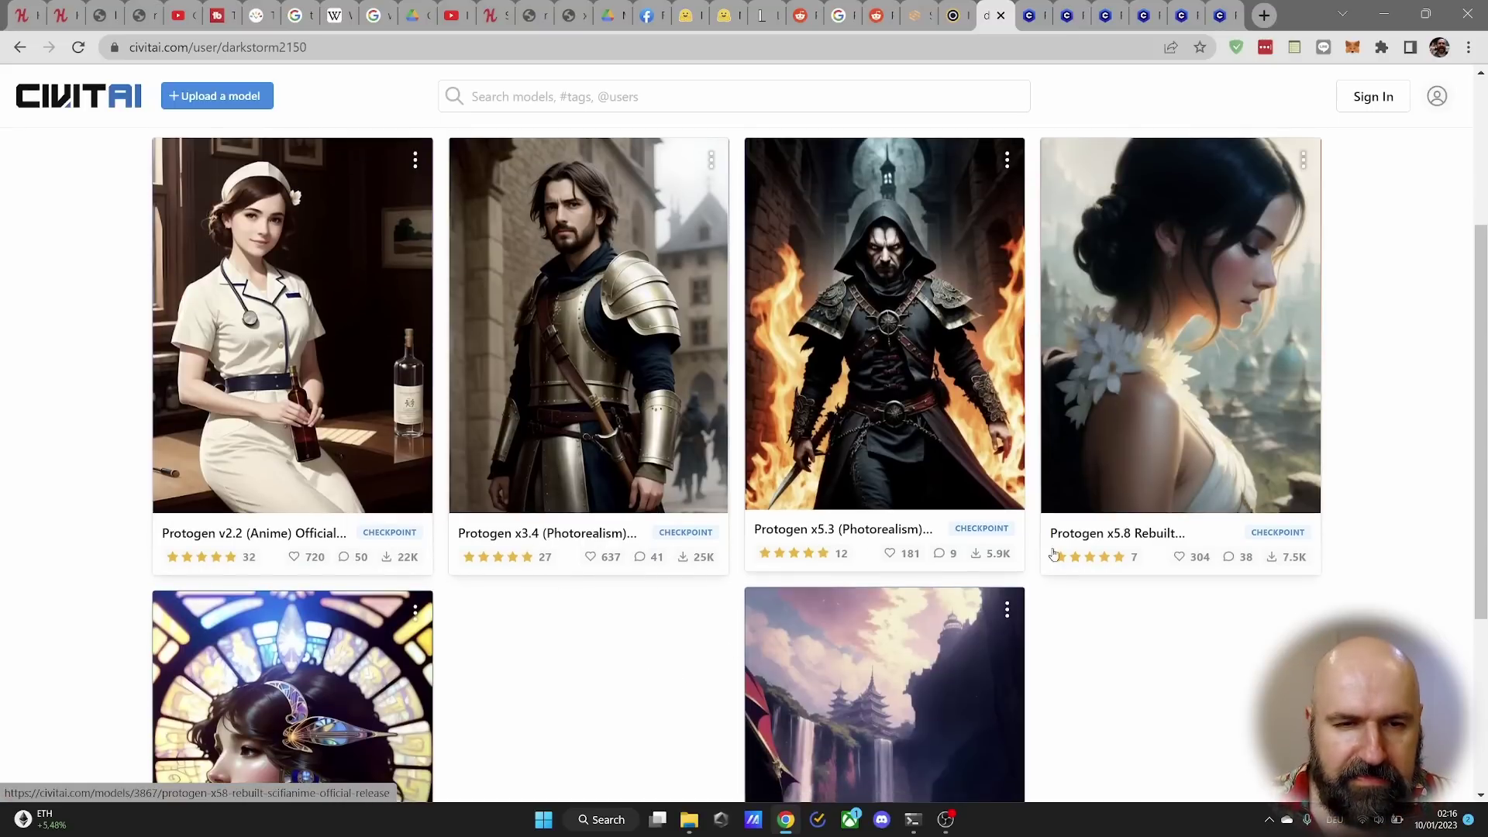
scroll(1053, 554, down, 3)
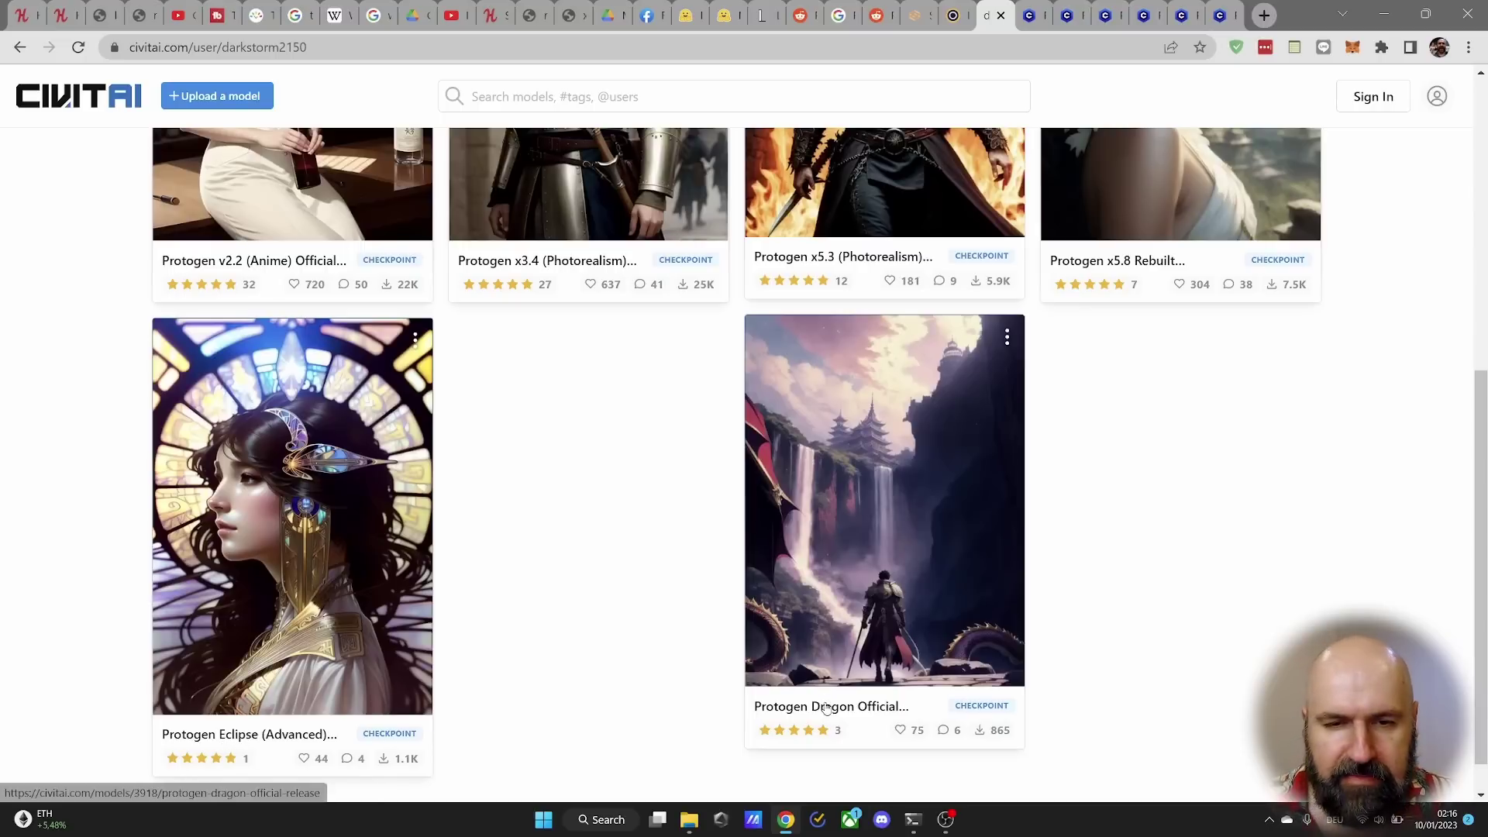
scroll(636, 632, up, 3)
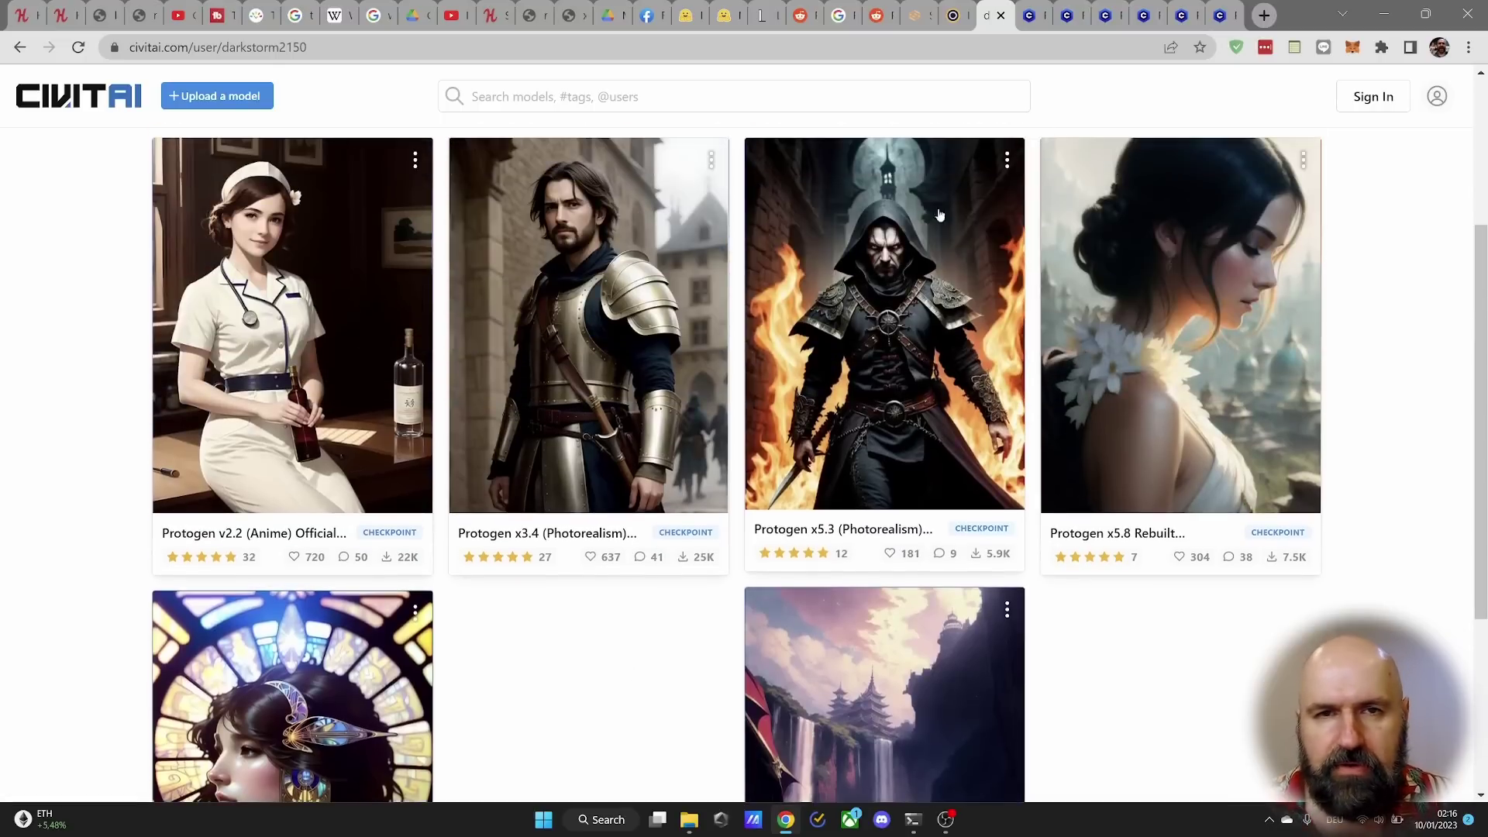
Switch to the Protogen v2.2 (Anime) page, highlight 'v2.2' in the title and browse its details
click(1037, 17)
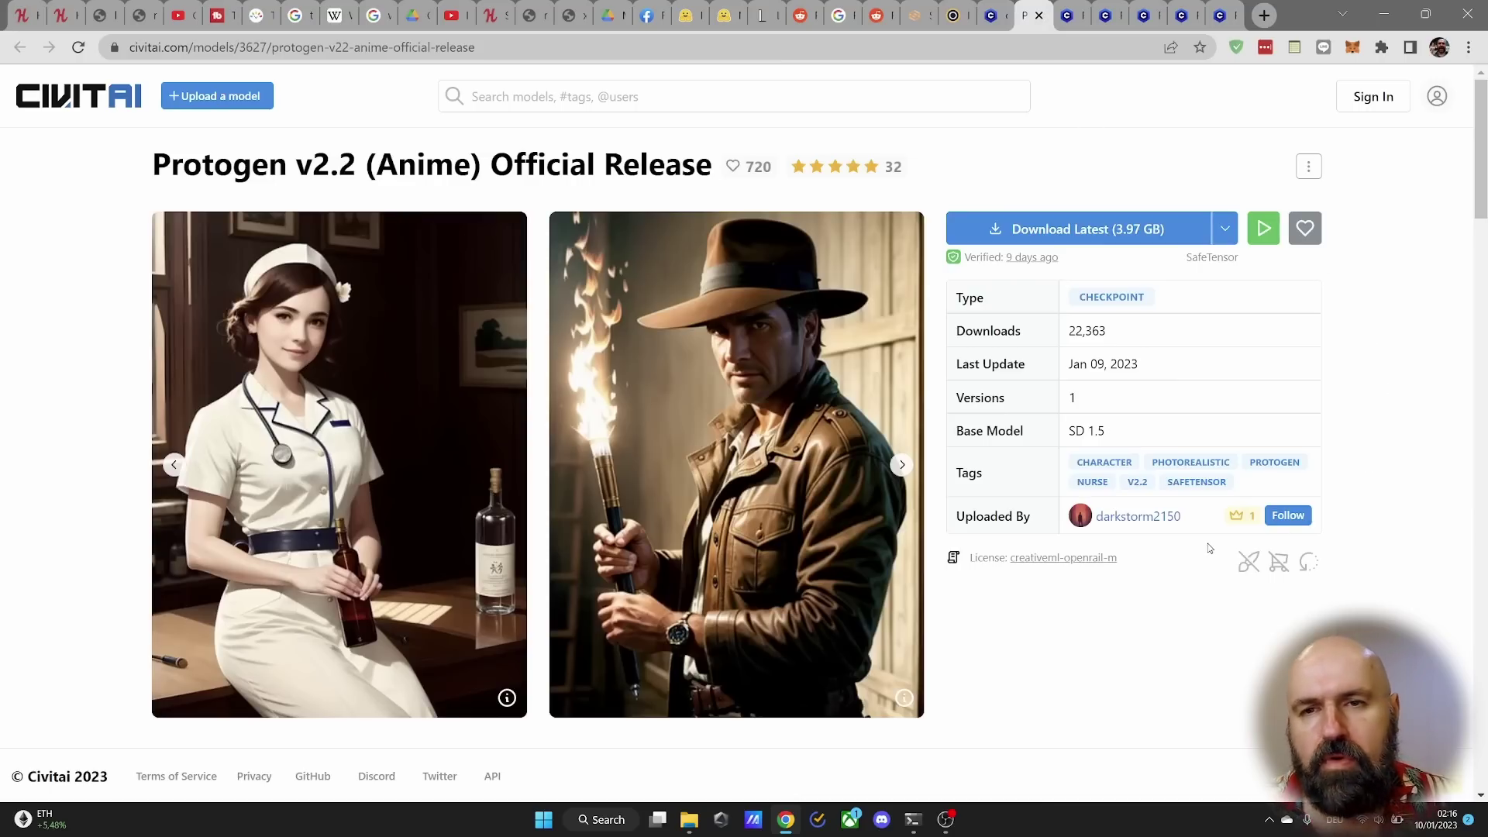
drag(287, 165, 370, 164)
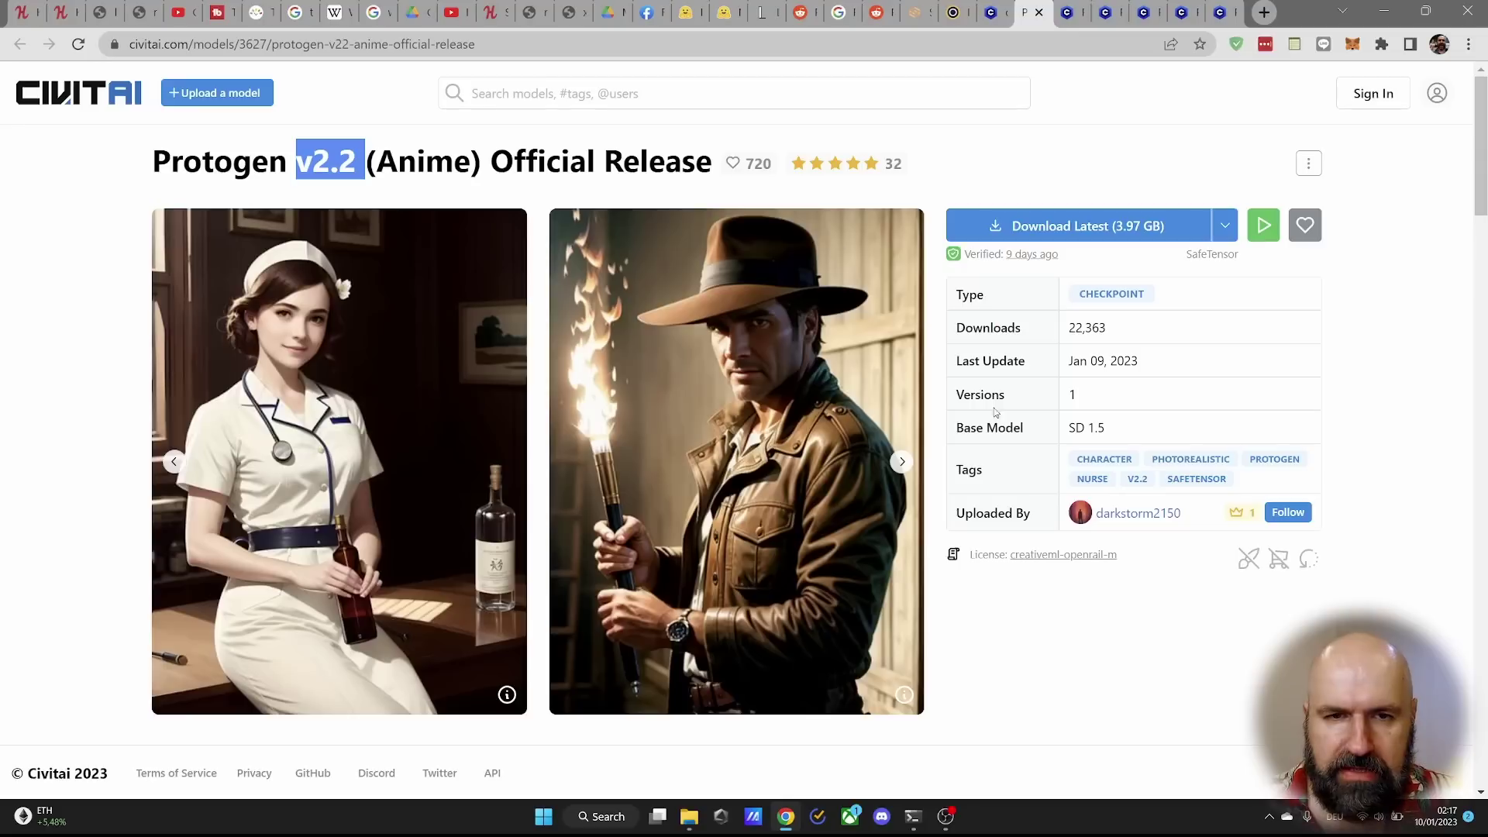
scroll(1007, 476, down, 7)
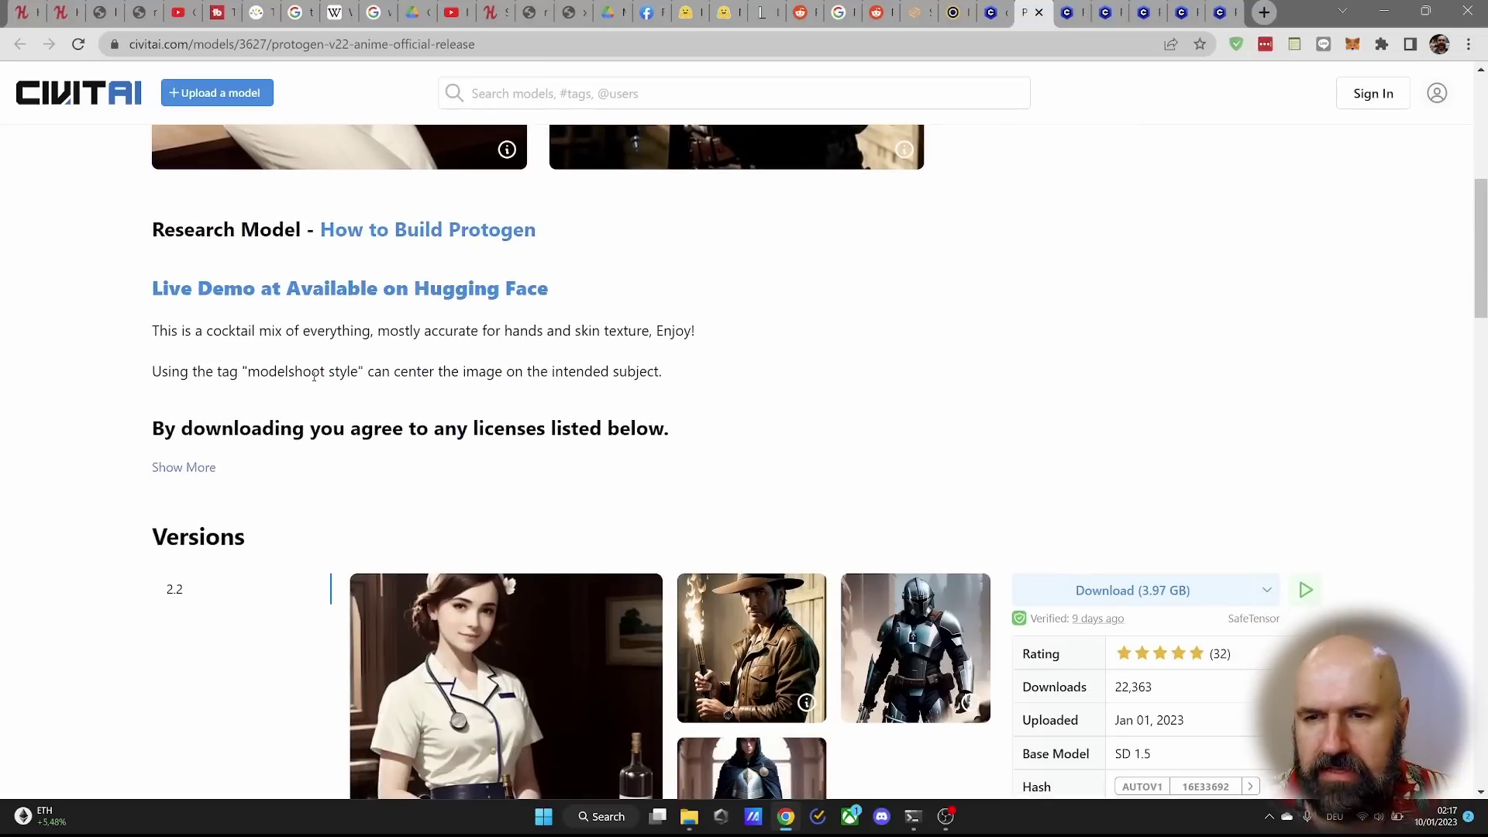
scroll(907, 397, down, 6)
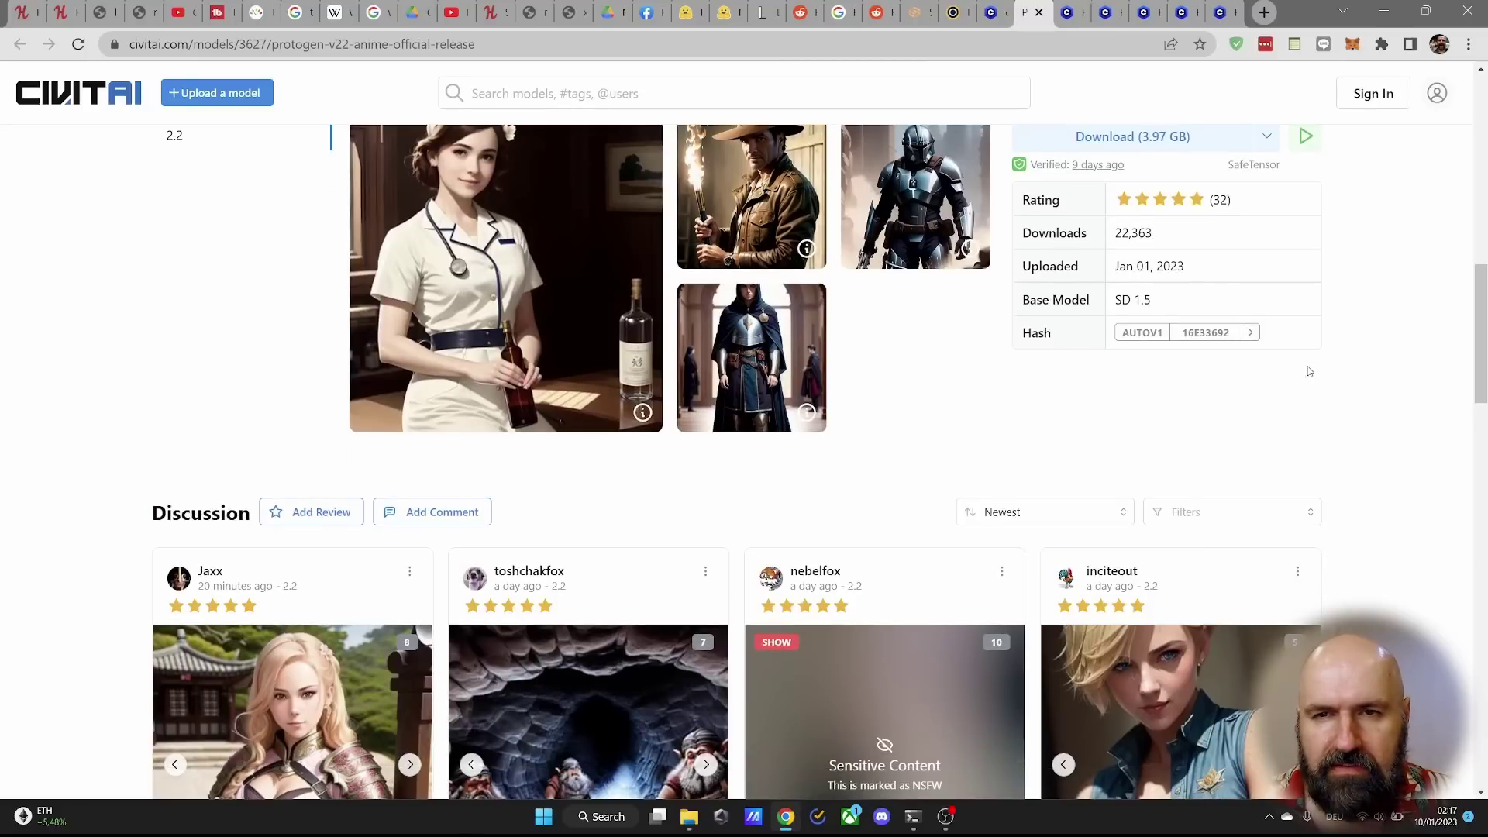
scroll(1310, 379, up, 12)
scroll(1330, 373, up, 2)
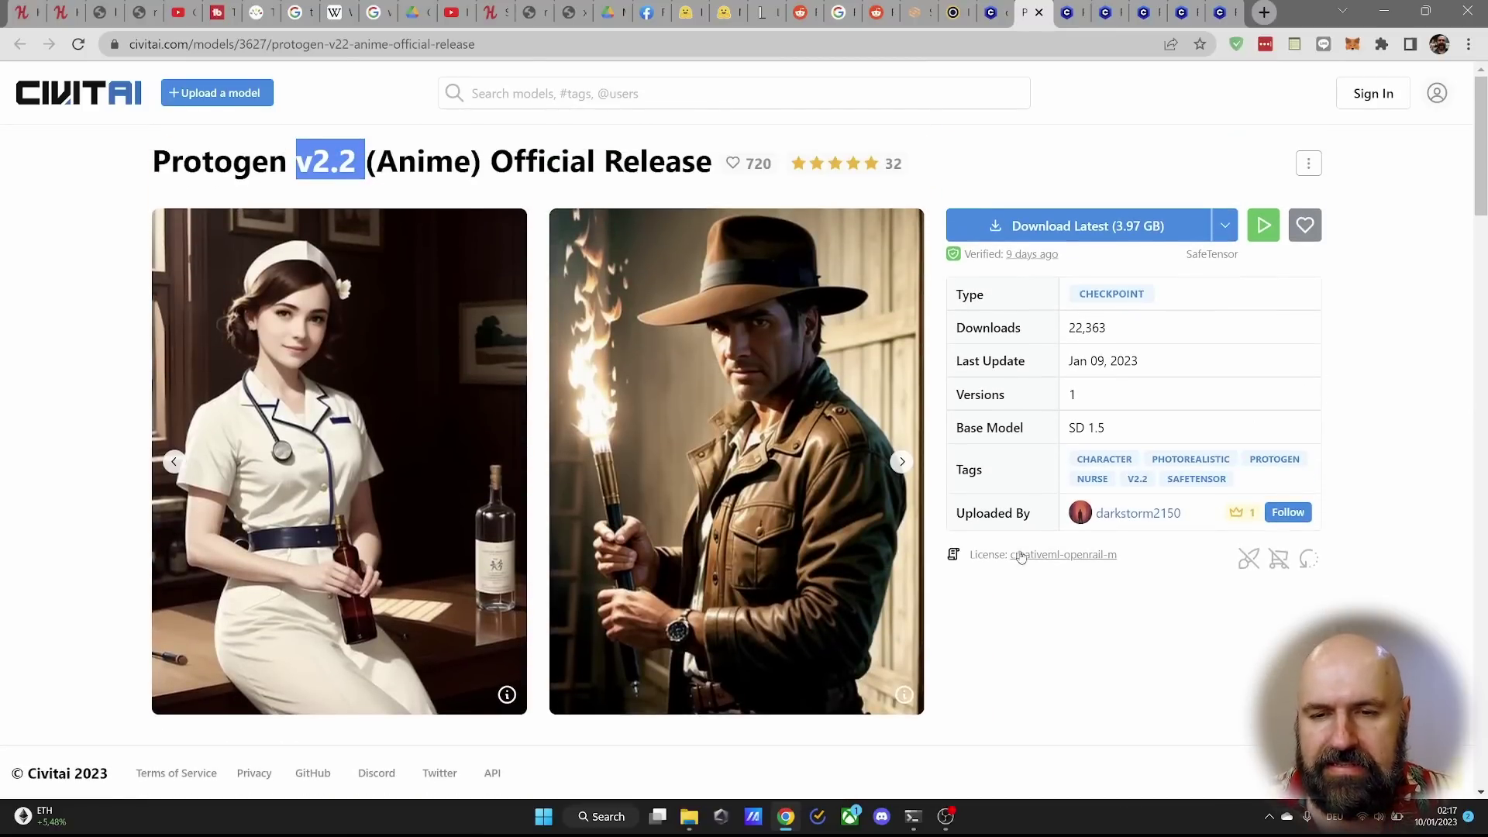
Review the nurse sample's prompt, negative prompt and settings (DPM++ SDE Karras, CFG 10, 30 steps), then dismiss it
click(505, 700)
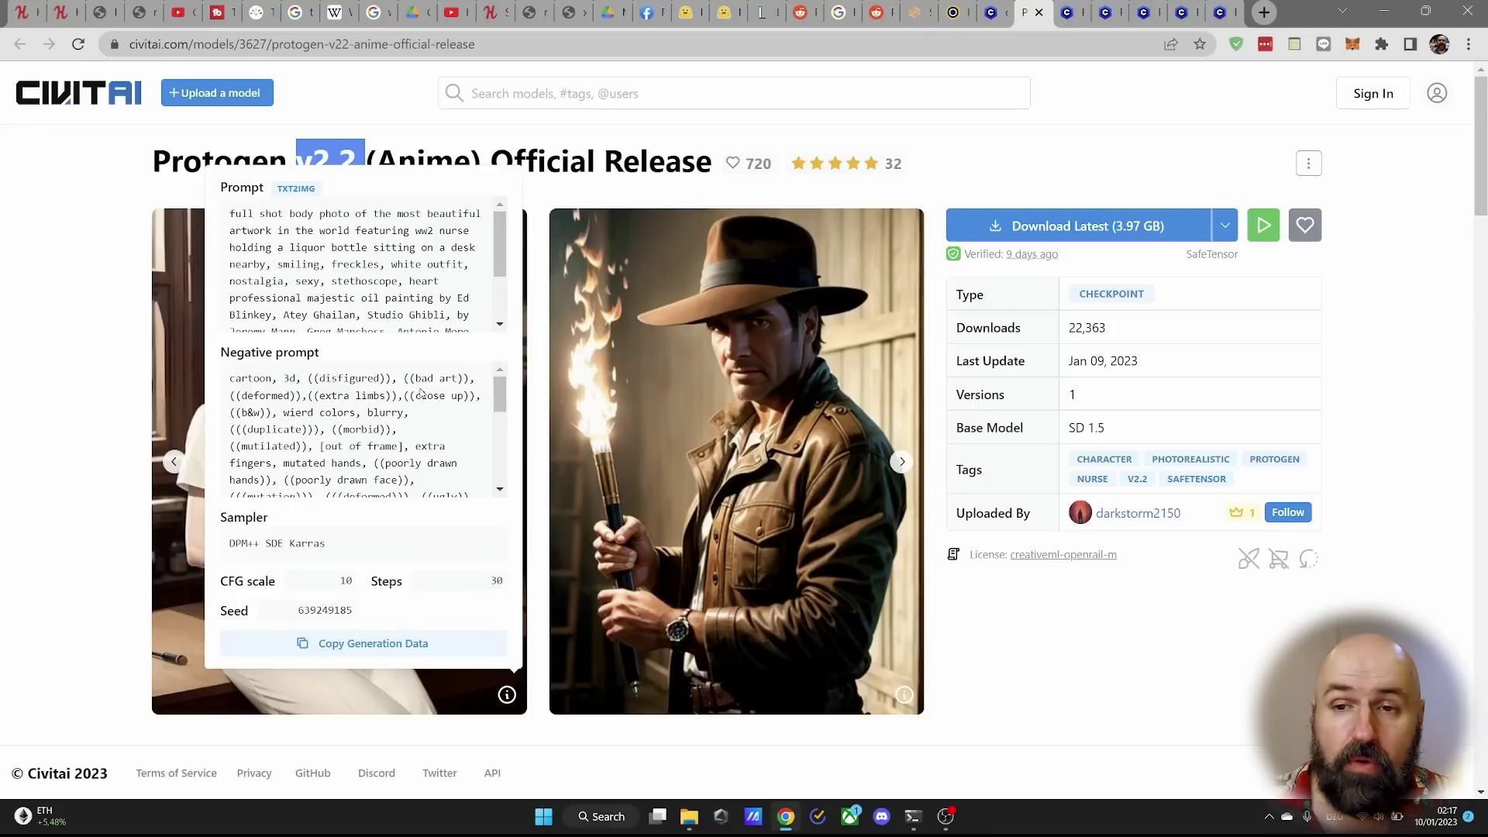
drag(502, 378, 510, 465)
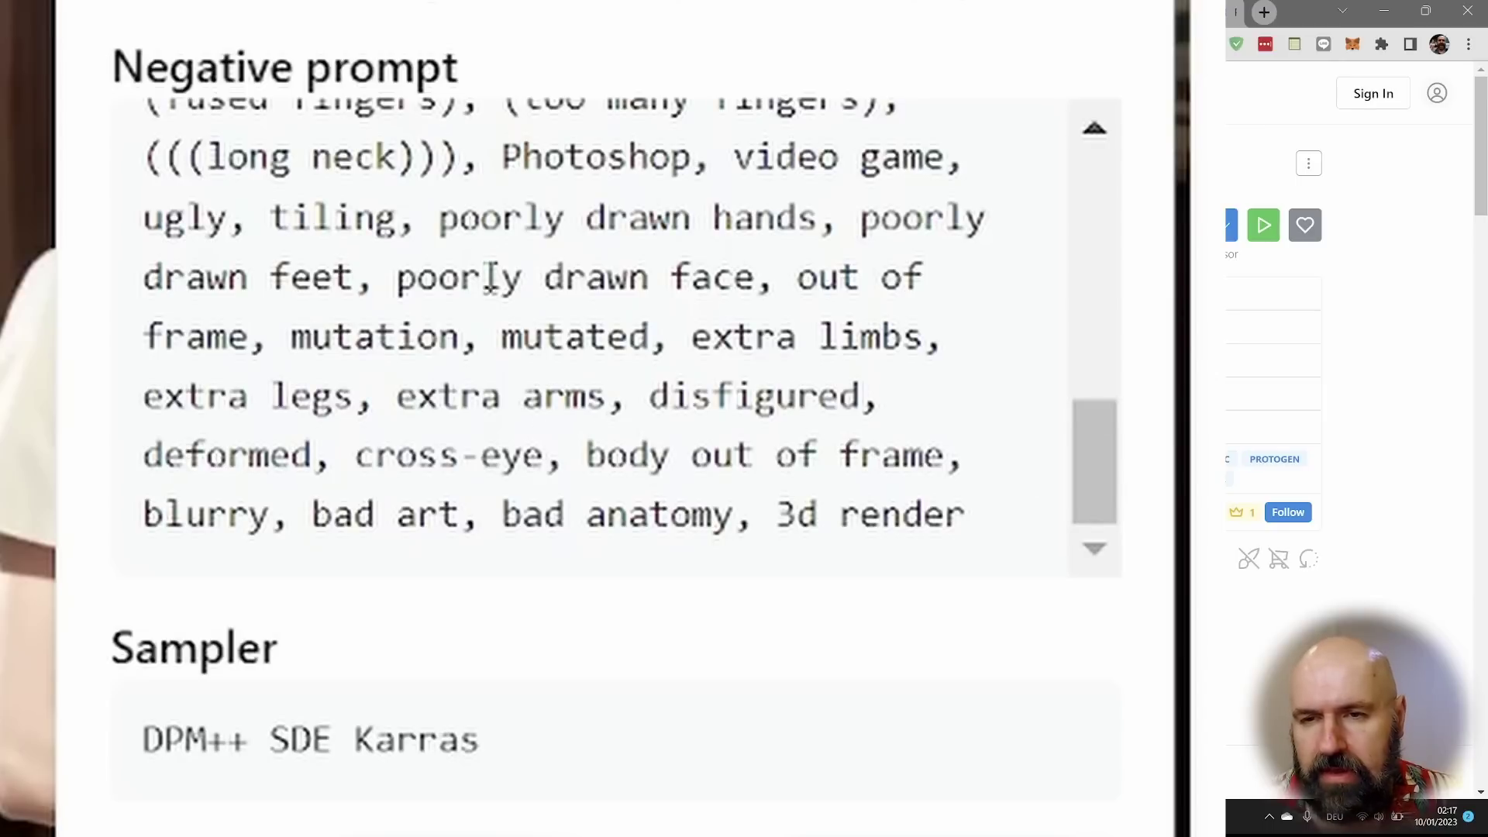
drag(1091, 496, 1087, 232)
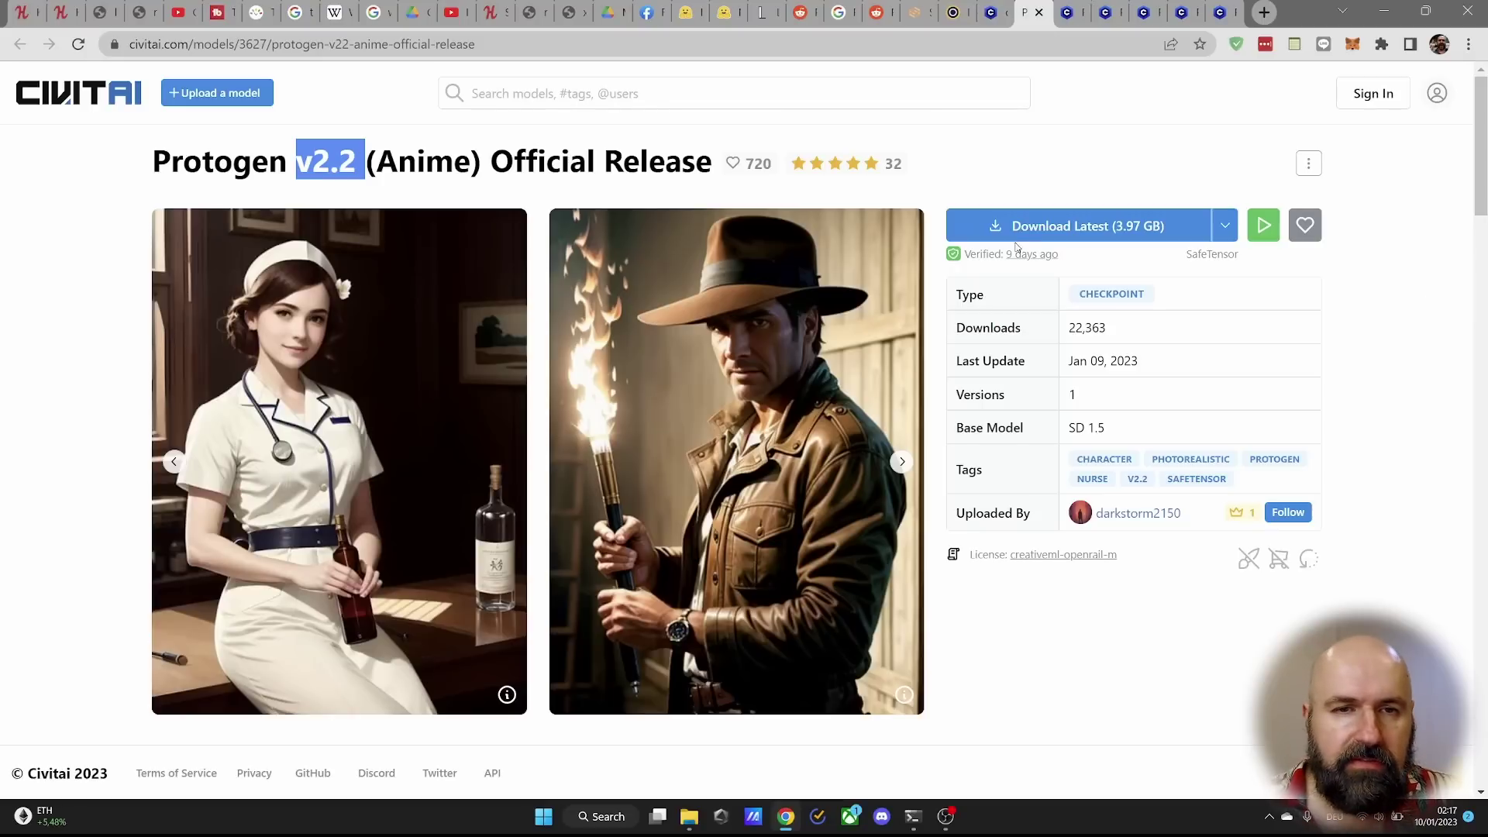
Reveal the download dropdown's PickleTensor and SafeTensor format options
click(1222, 229)
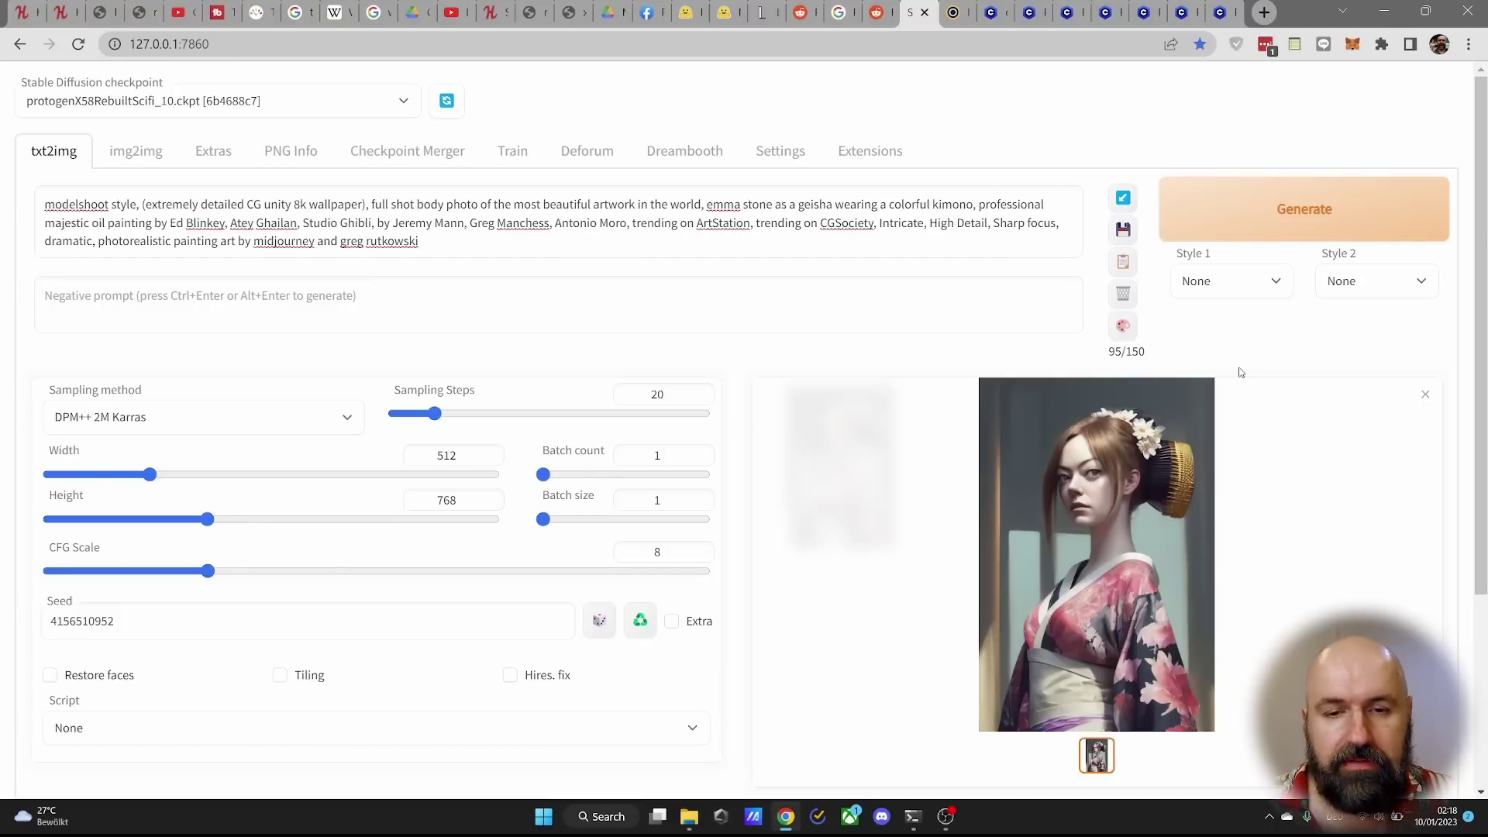
Check the models\Stable-diffusion folder and AUTOMATIC1111's checkpoint list, then switch to InvokeAI
click(689, 816)
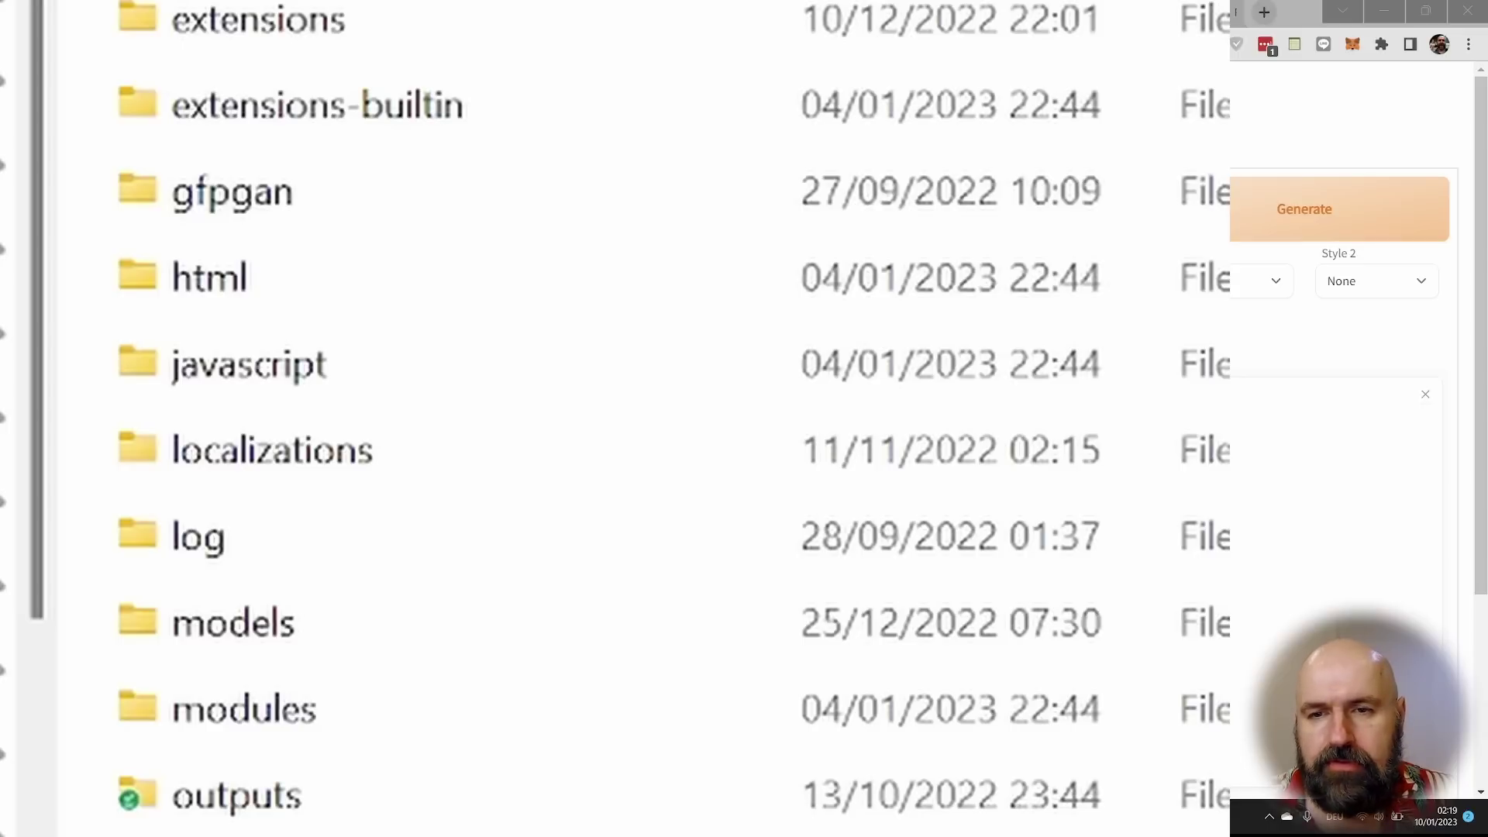
double_click(256, 644)
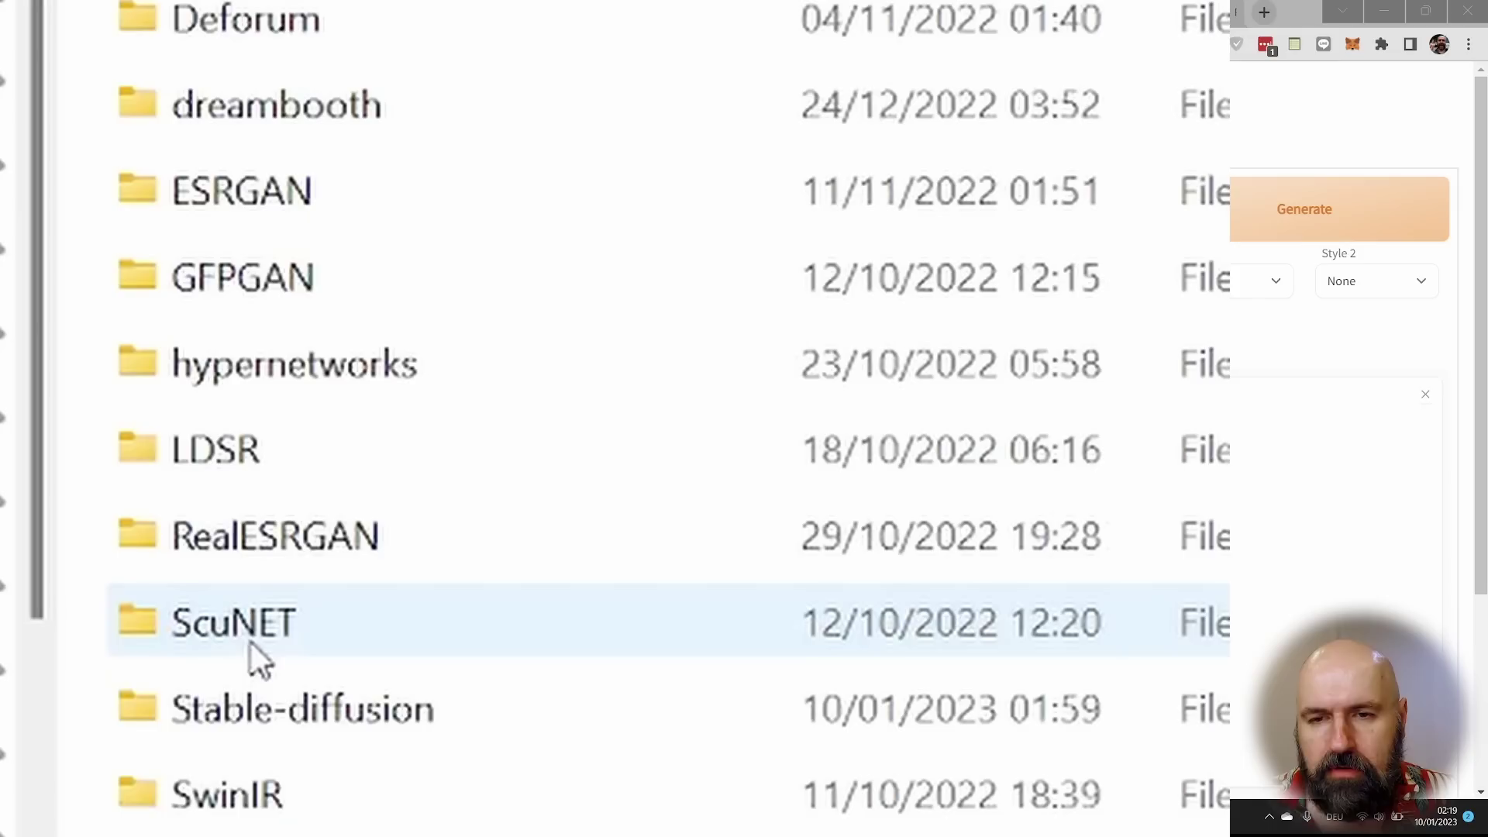
double_click(377, 732)
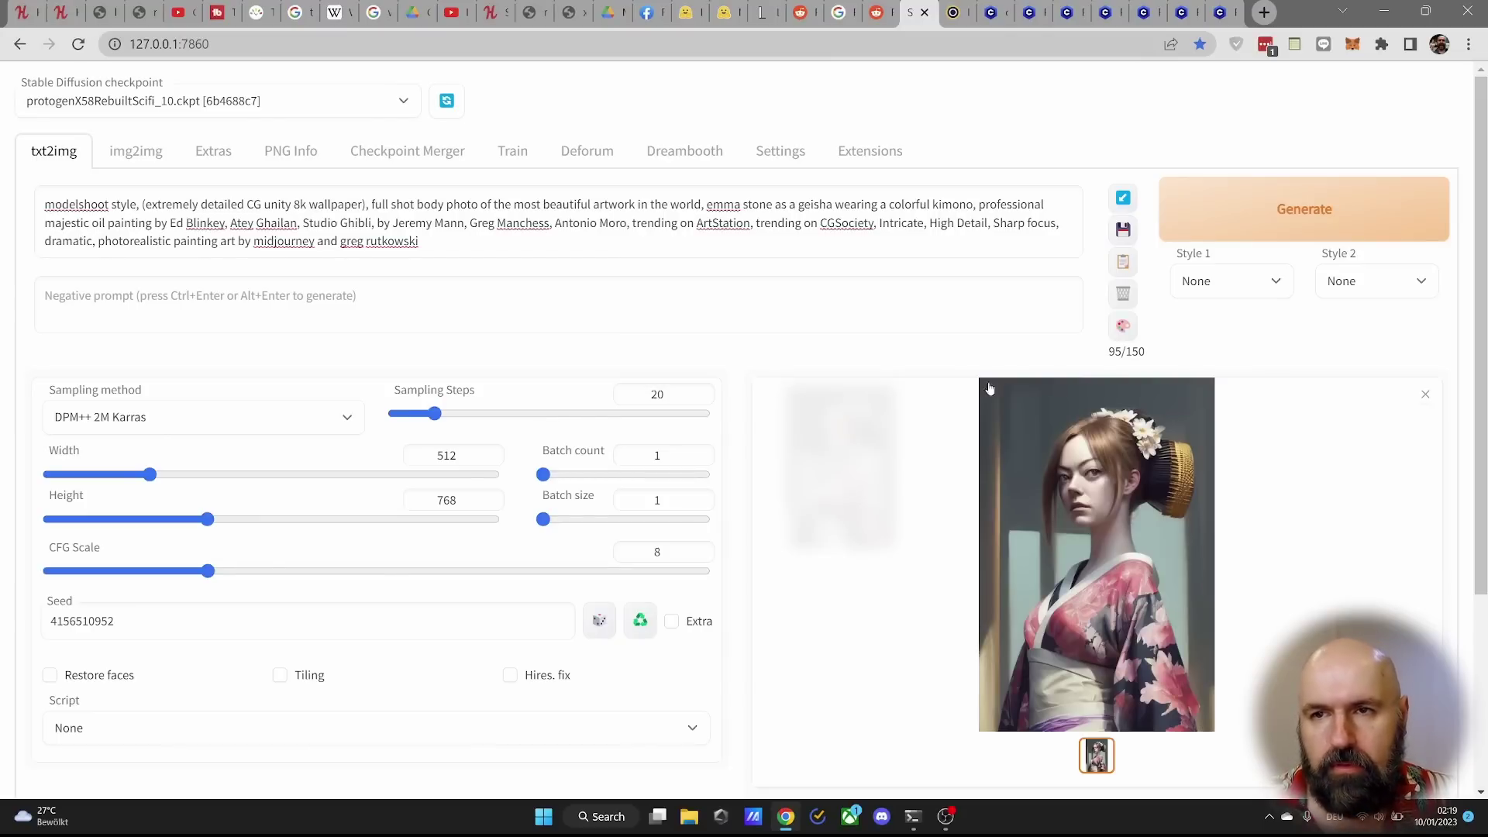
click(329, 102)
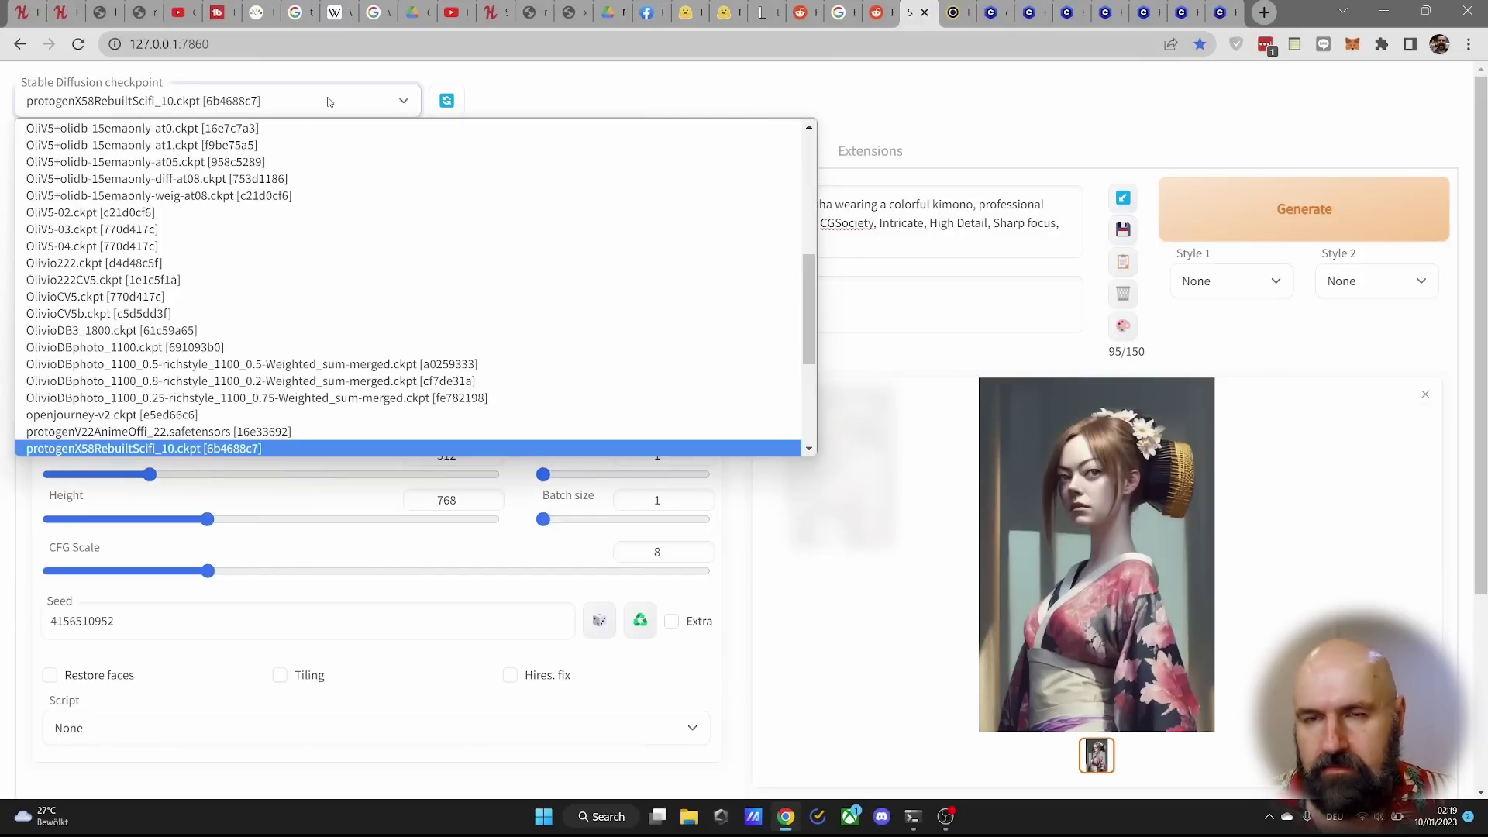
key(ctrl+Tab)
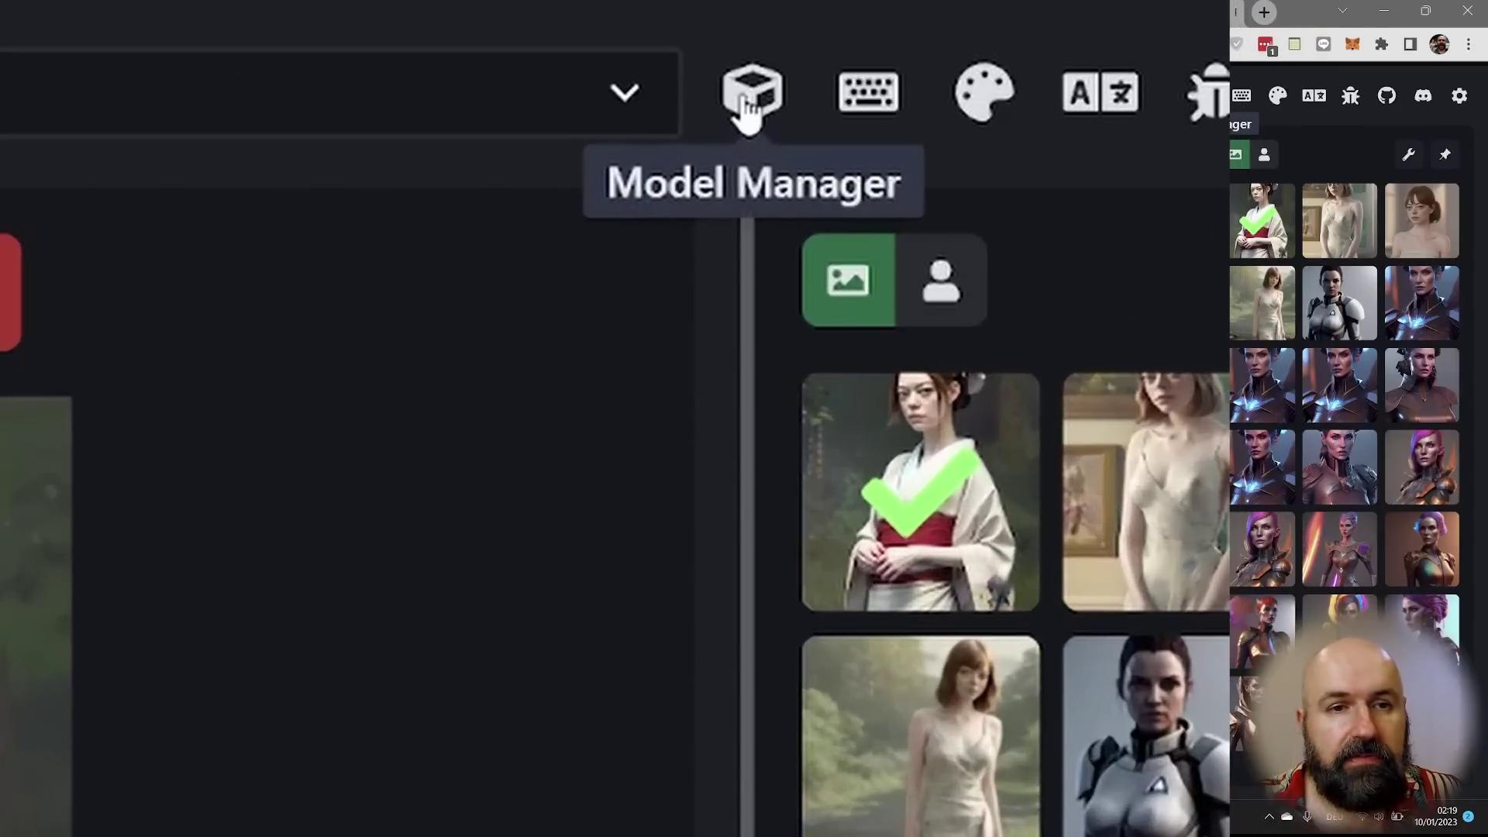
In InvokeAI's Model Manager, rescan the checkpoint folder from Add New, then close that dialog
click(1202, 95)
click(470, 147)
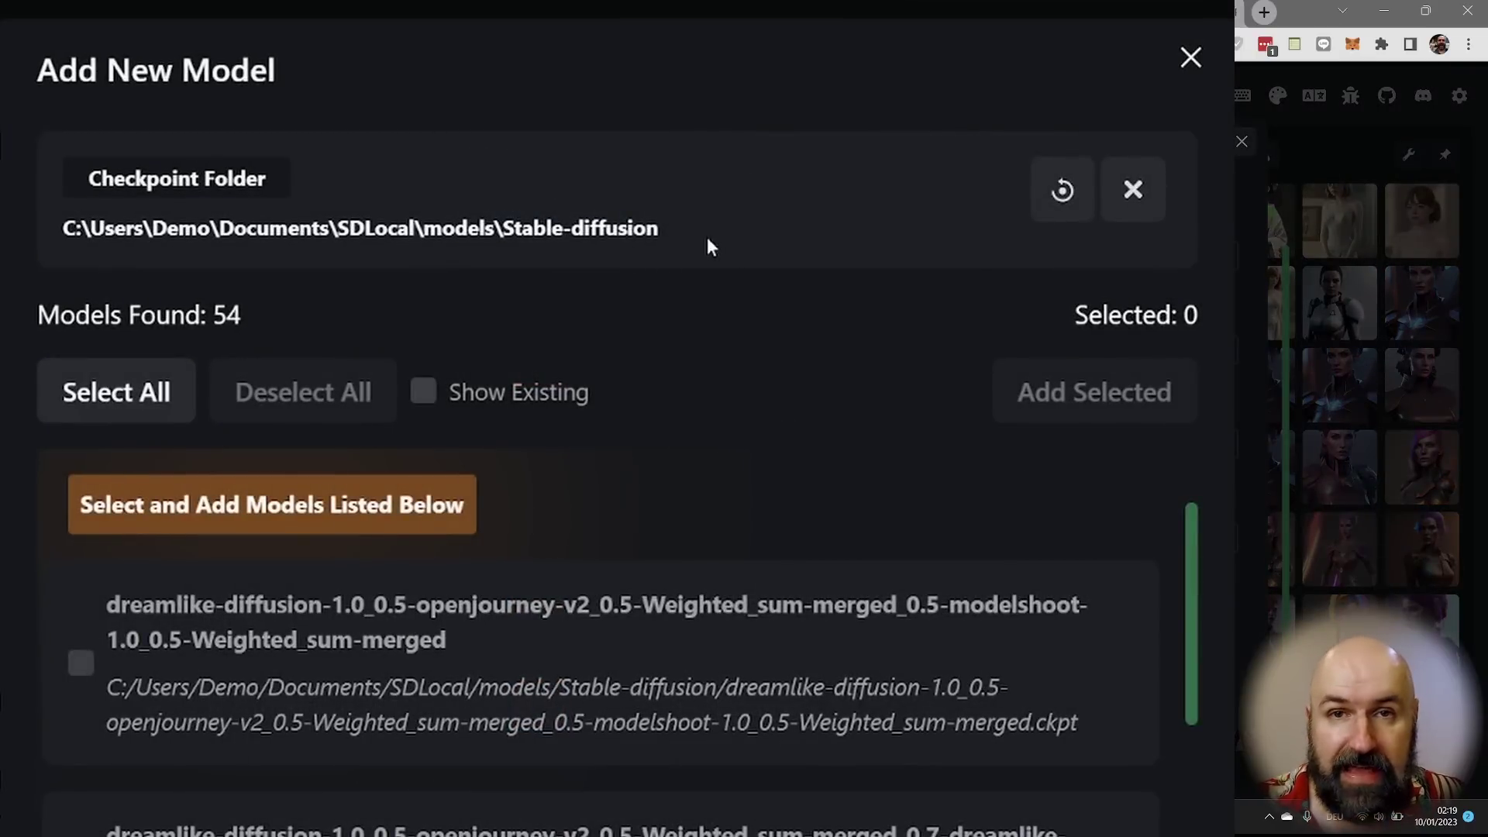
click(1070, 198)
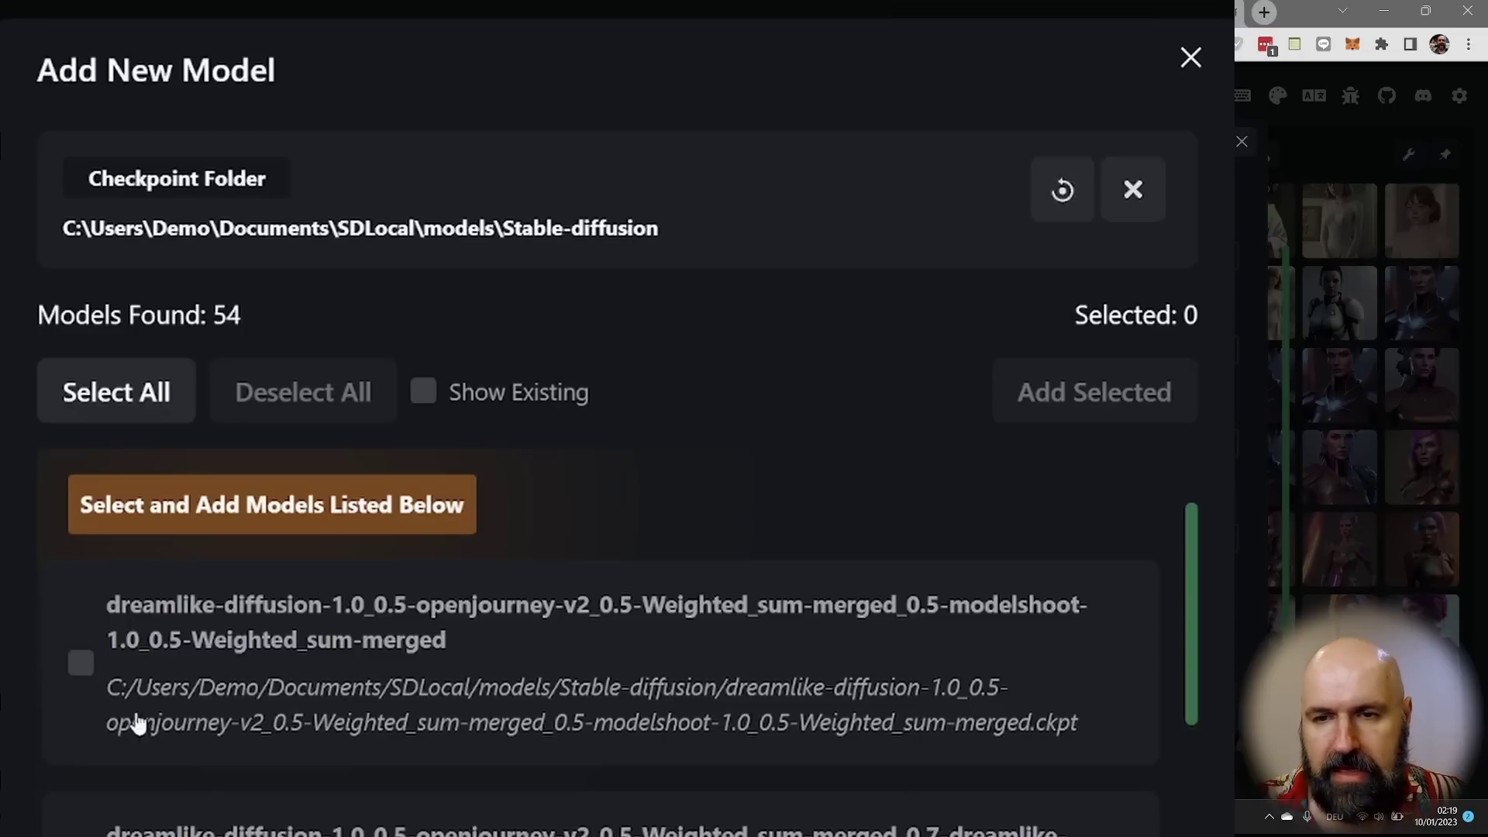
scroll(122, 806, down, 3)
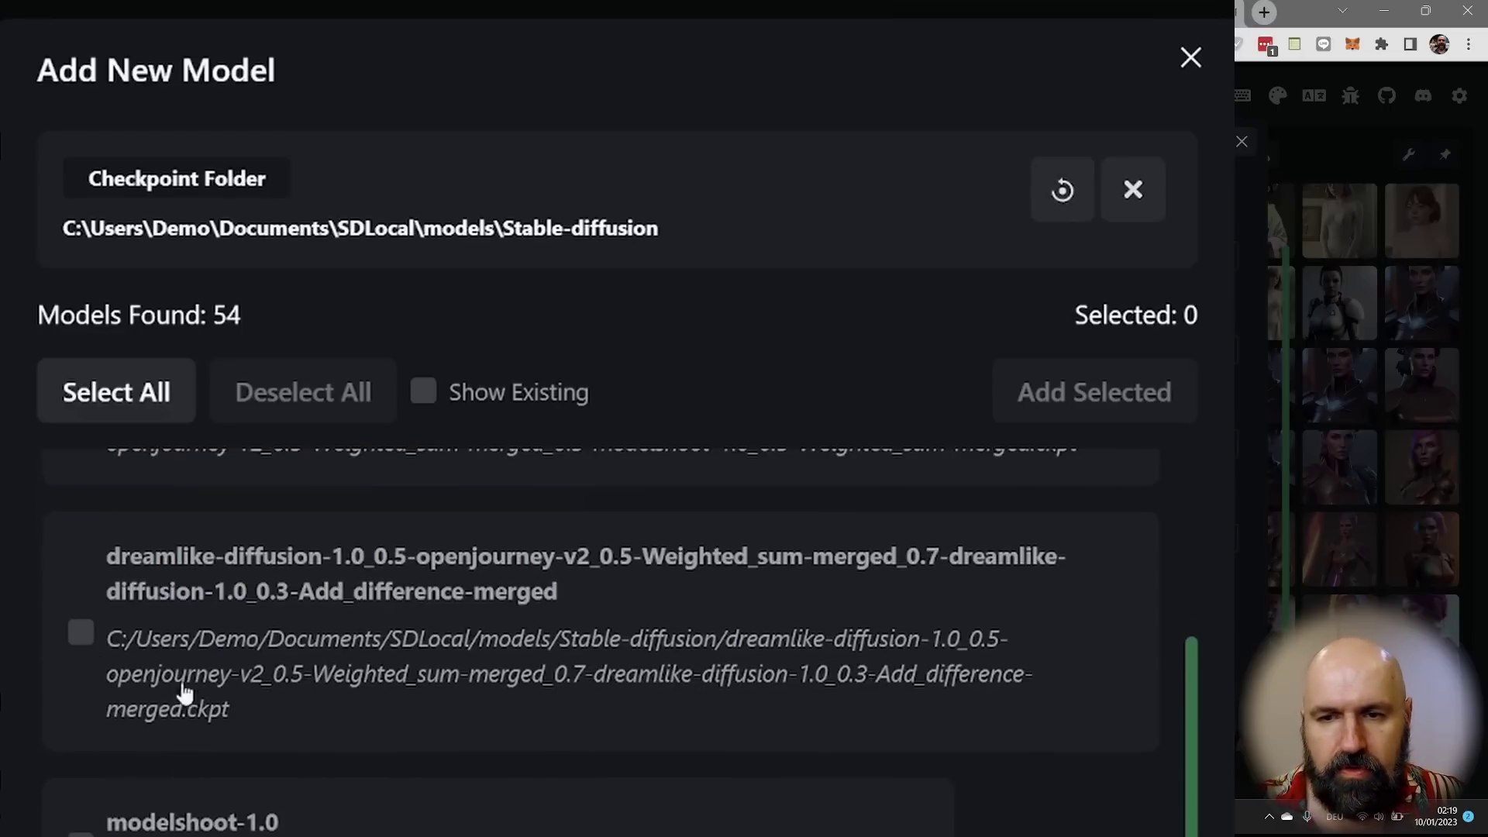
scroll(93, 691, up, 3)
click(1190, 57)
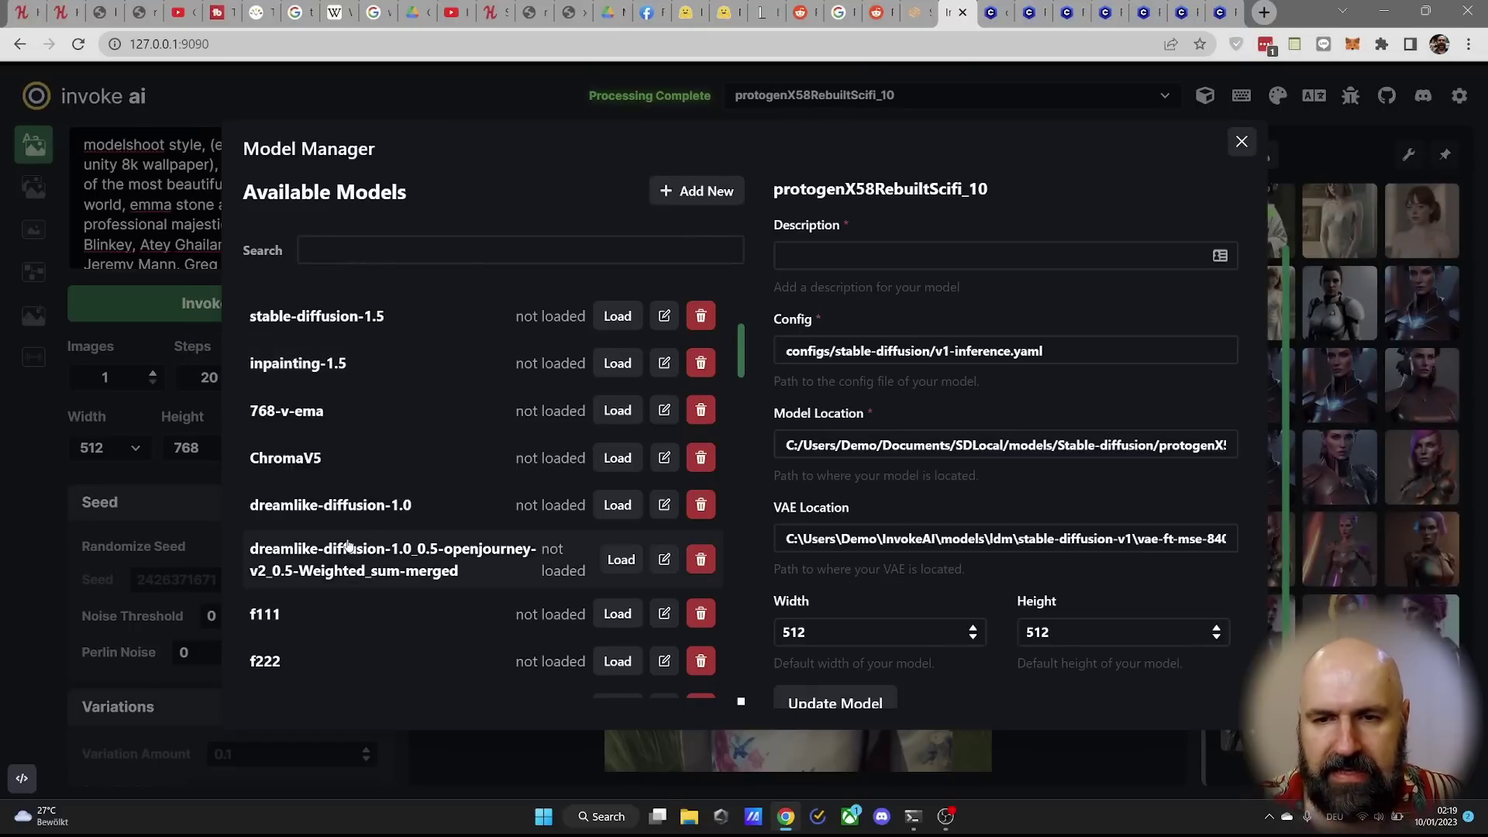
Inspect protogenX58RebuiltScifi_10's VAE location, close the Model Manager and show the model list
scroll(421, 440, down, 10)
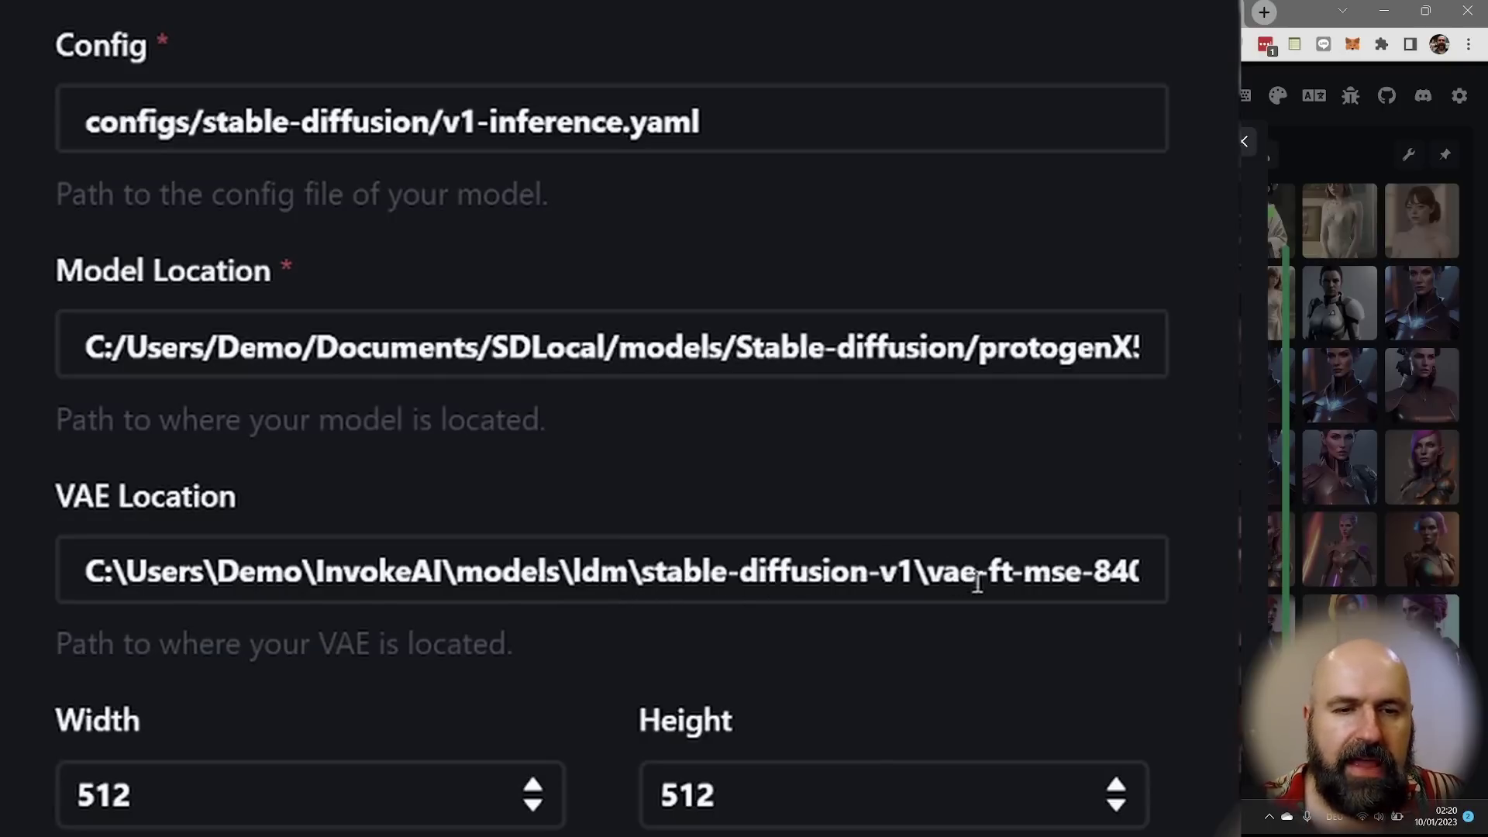
drag(926, 571, 1031, 676)
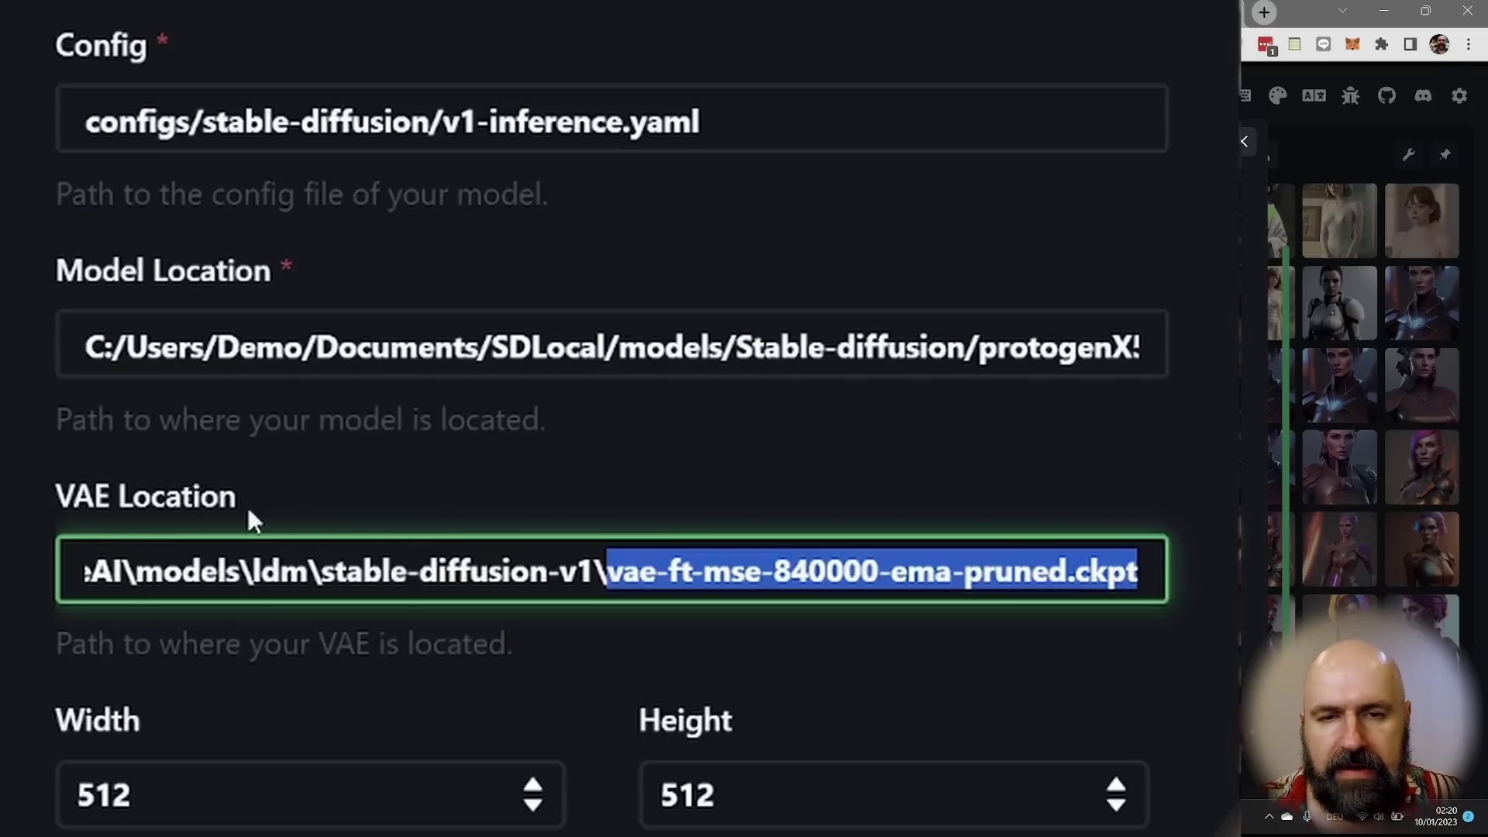
scroll(143, 499, down, 2)
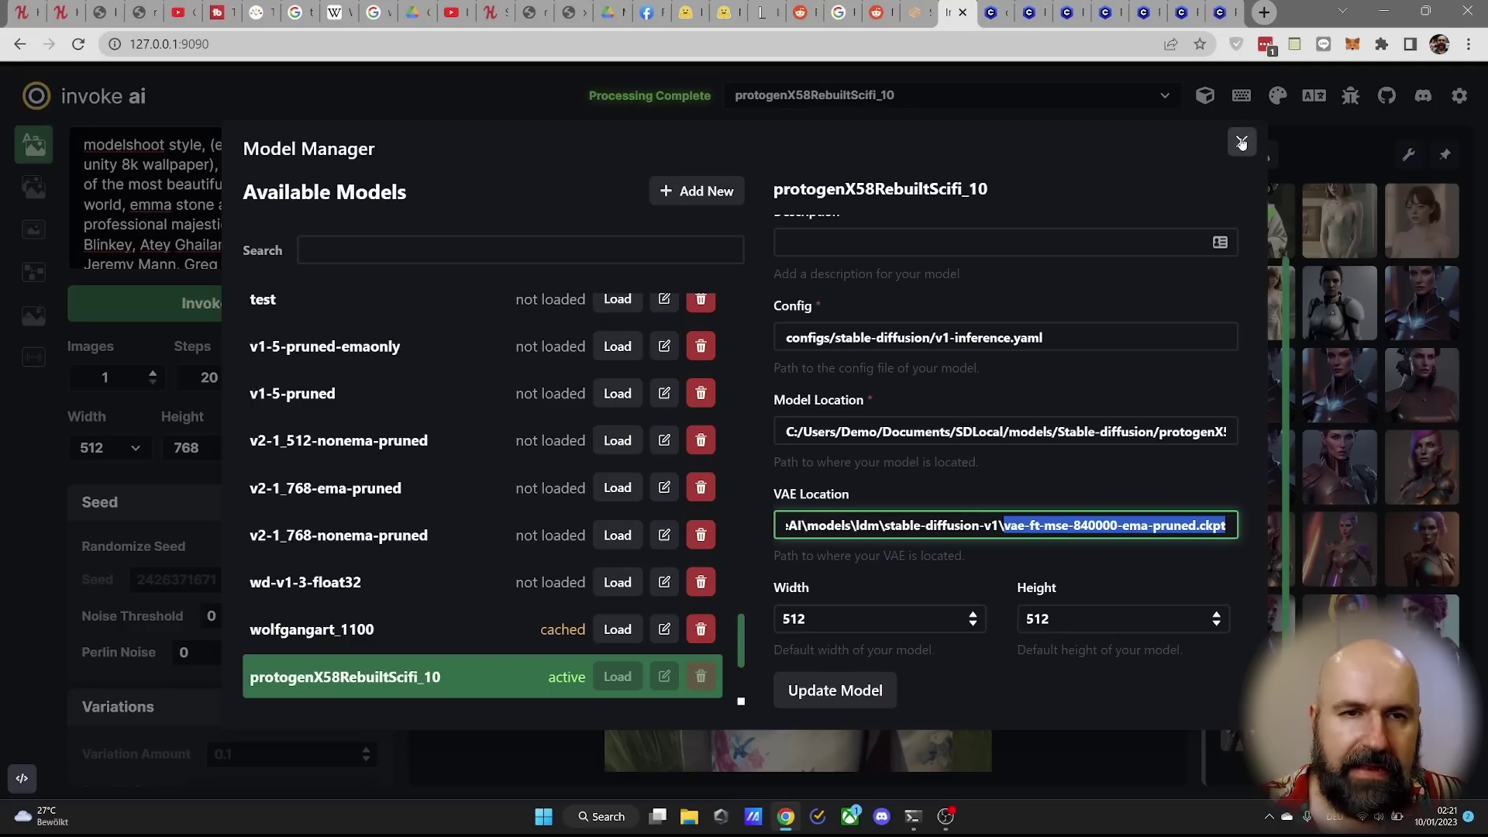
click(1240, 141)
click(913, 93)
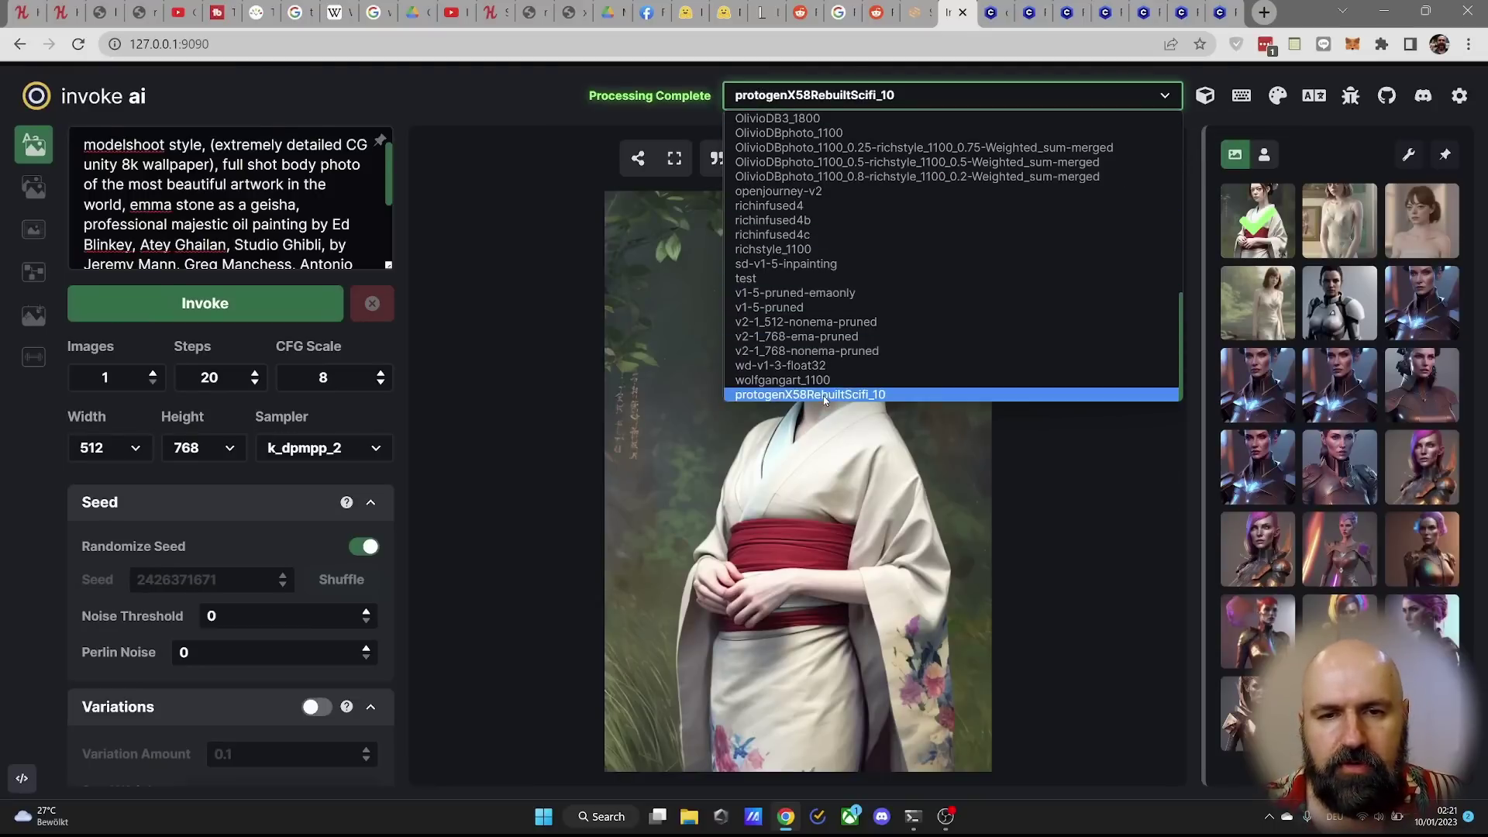
Keep protogenX58RebuiltScifi_10 selected and display the geisha portrait in the image viewer with the 'z' shortcut
click(271, 188)
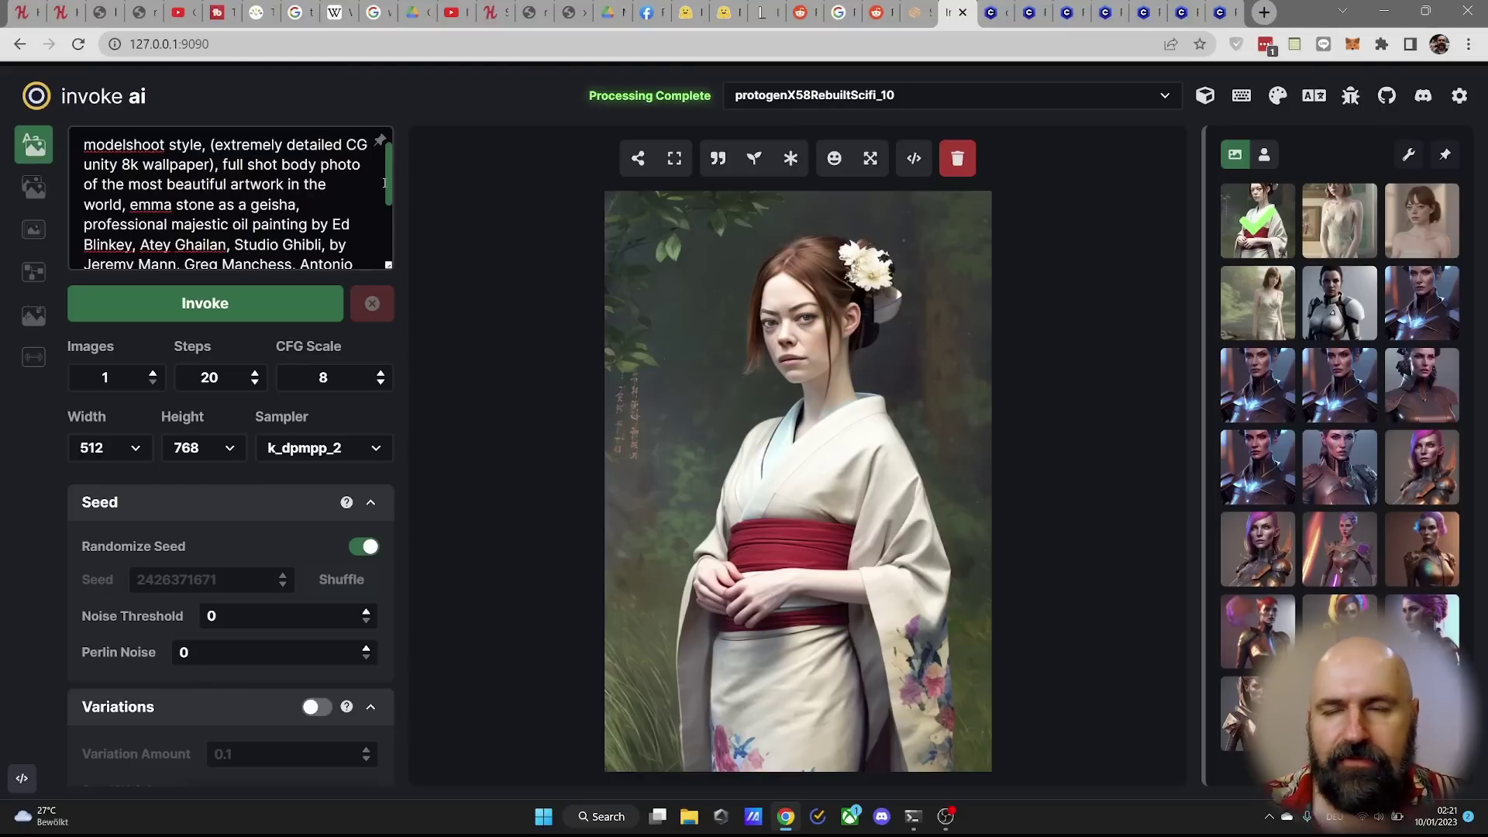
drag(384, 183, 411, 232)
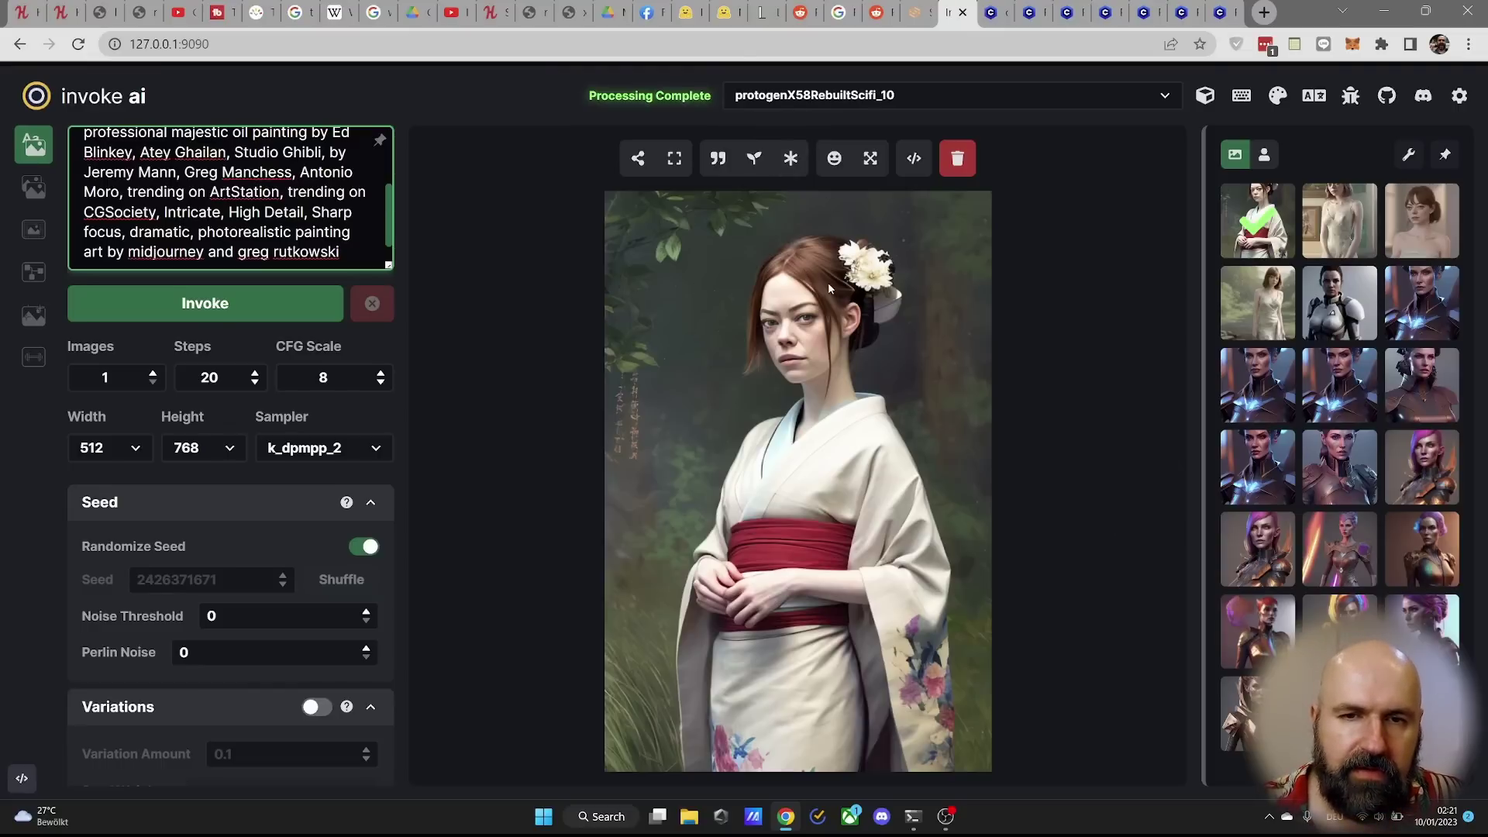
key(z)
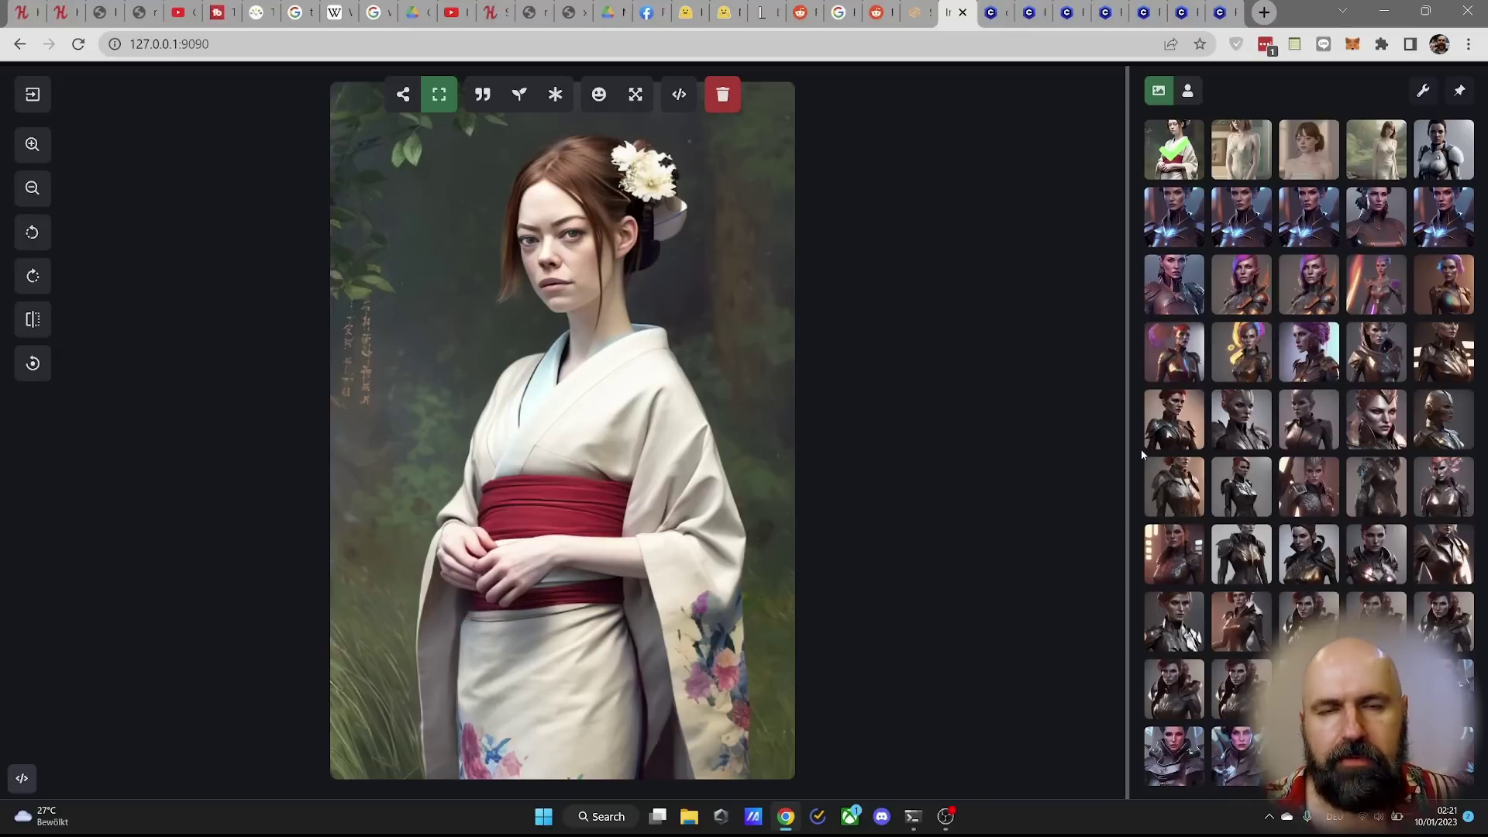
Compare the portrait with the kimono render in the 7860 tab, then close the viewer
key(ctrl+shift+Tab)
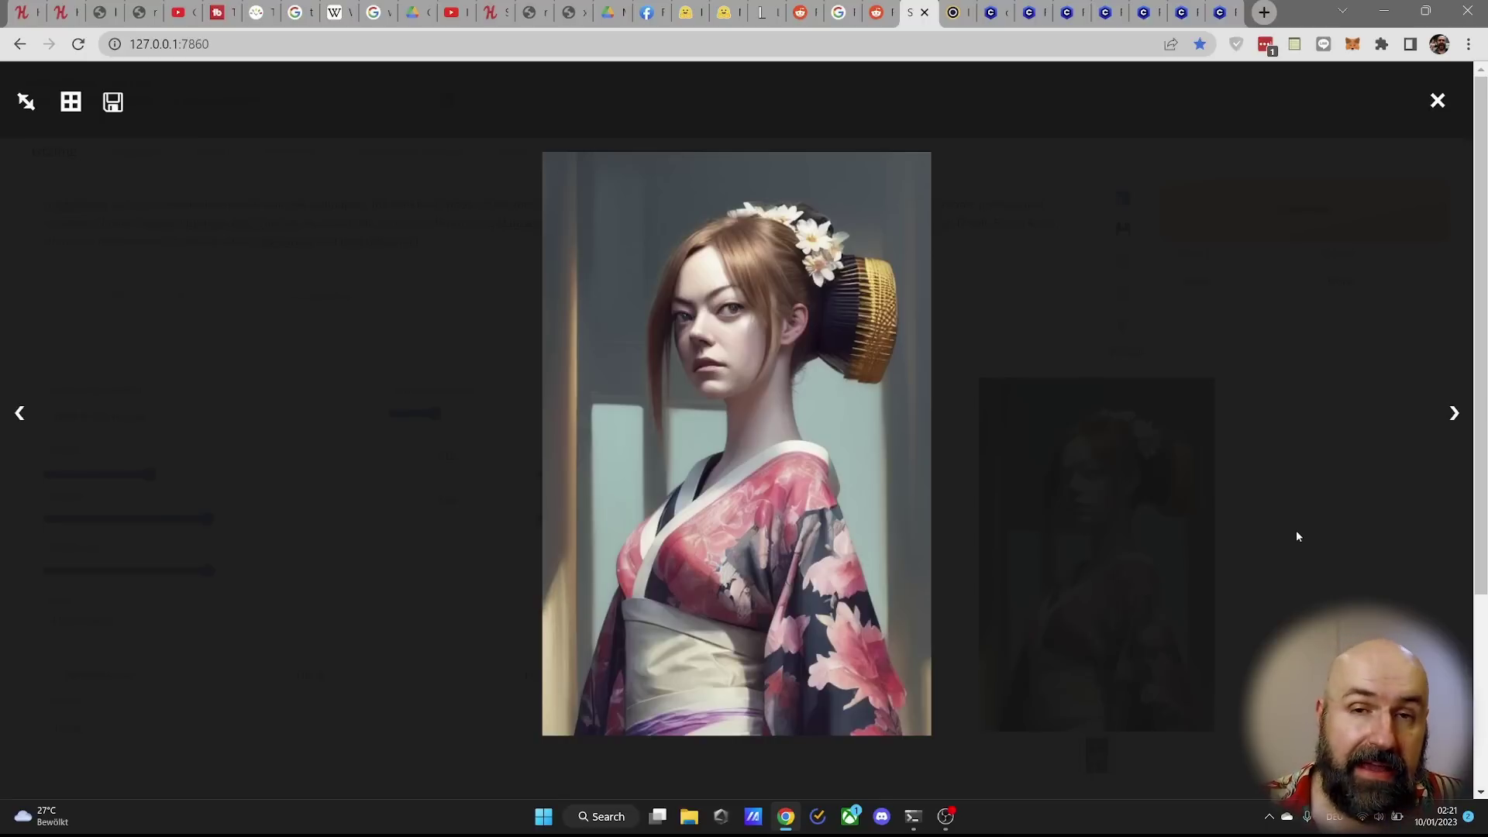
key(ctrl+Tab)
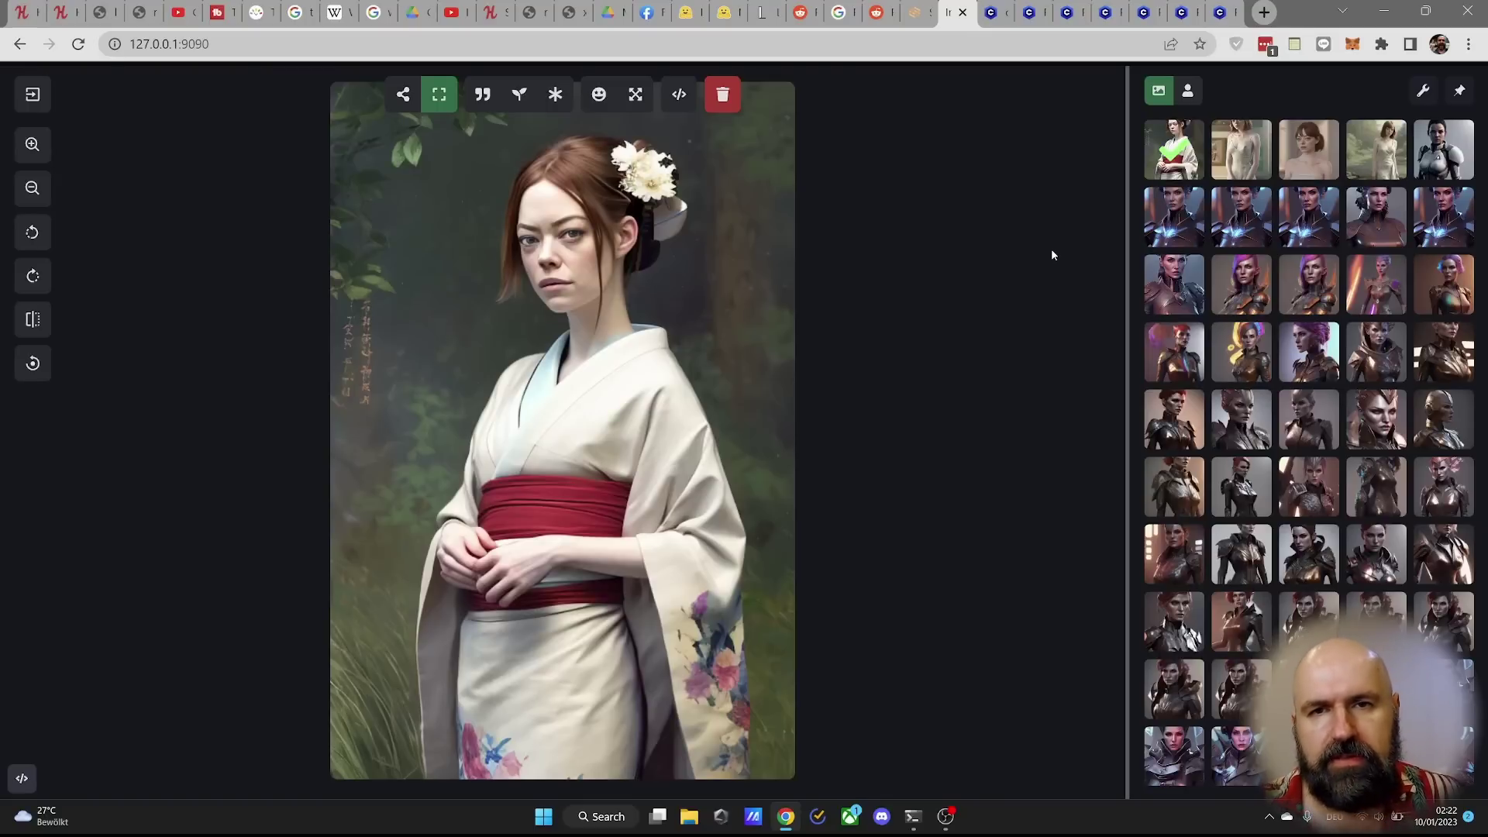
click(439, 94)
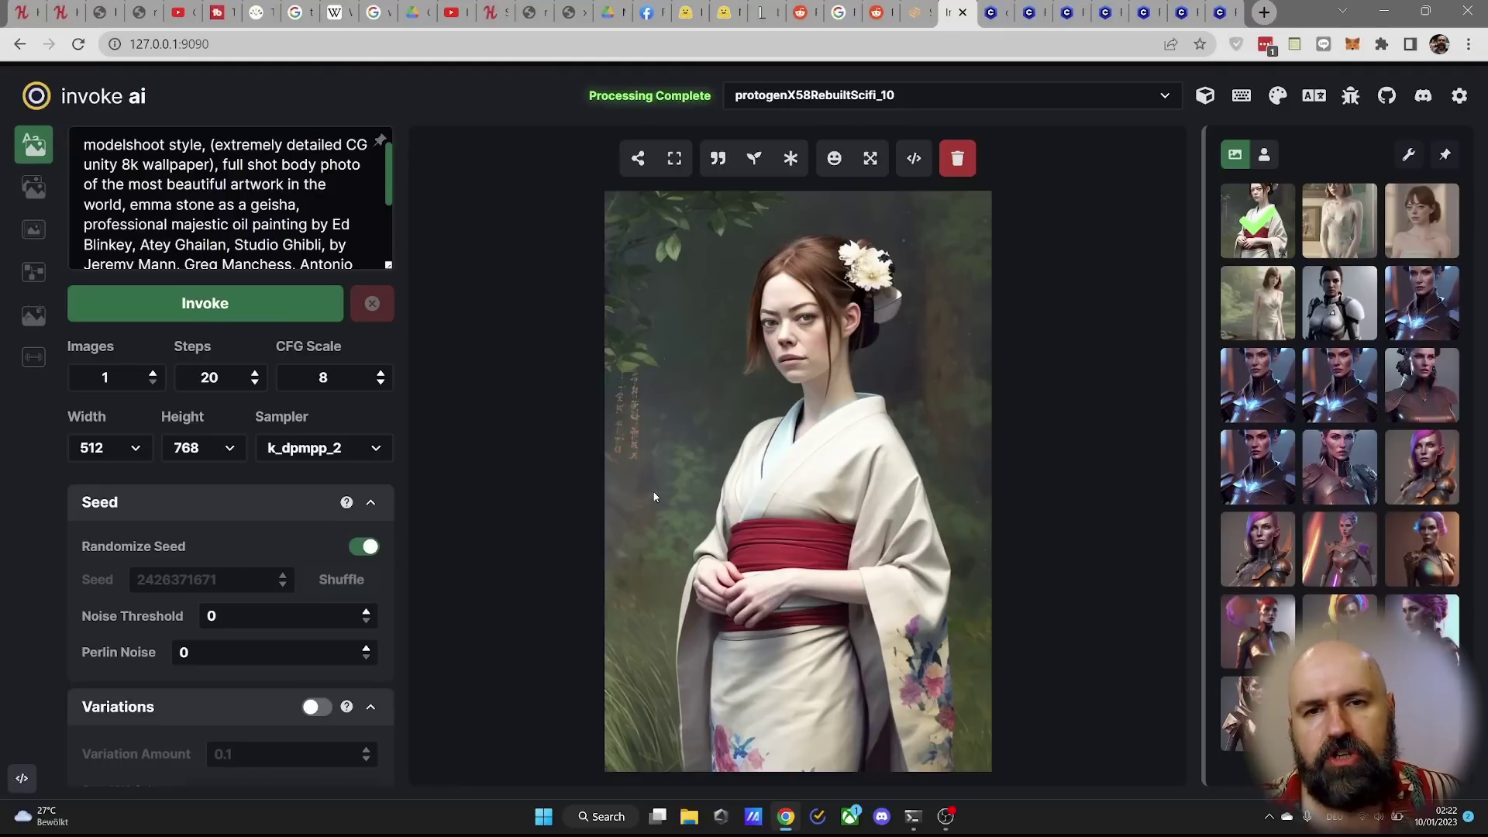
mouse_move(869, 160)
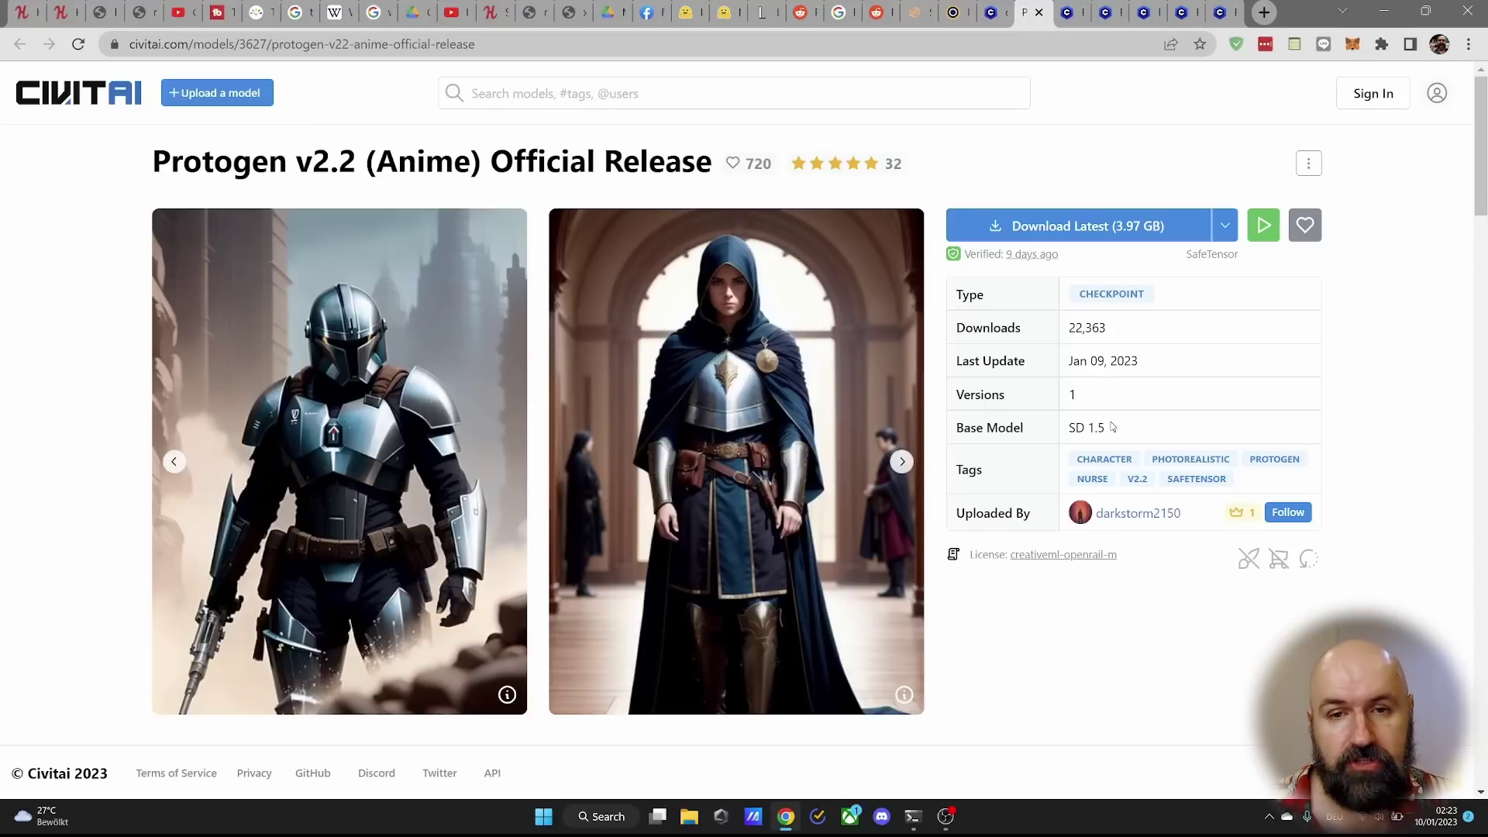
Open the description's 'Live Demo' Hugging Face link in a new tab
scroll(998, 439, down, 7)
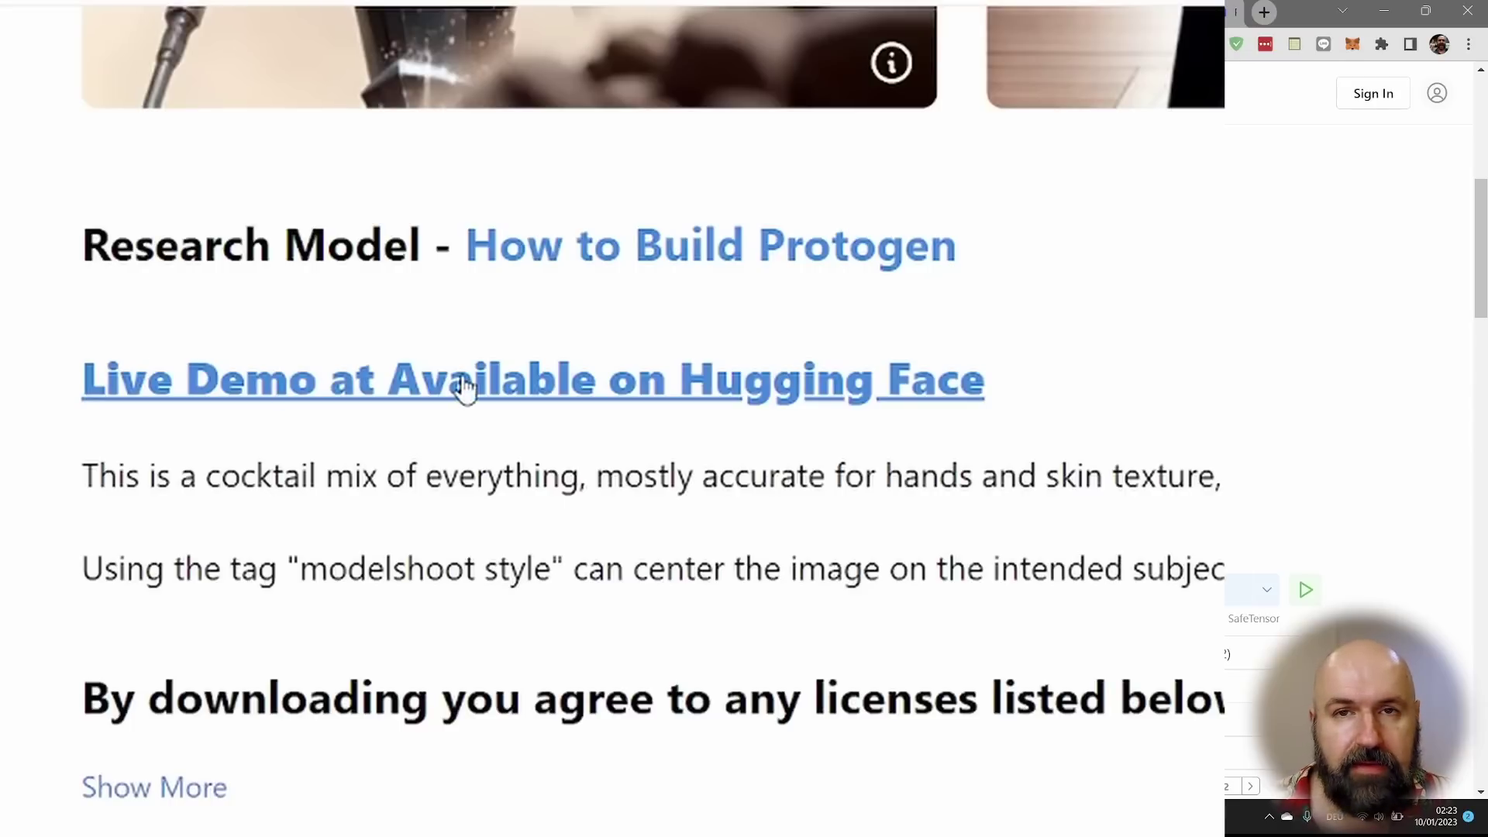
right_click(465, 387)
click(681, 418)
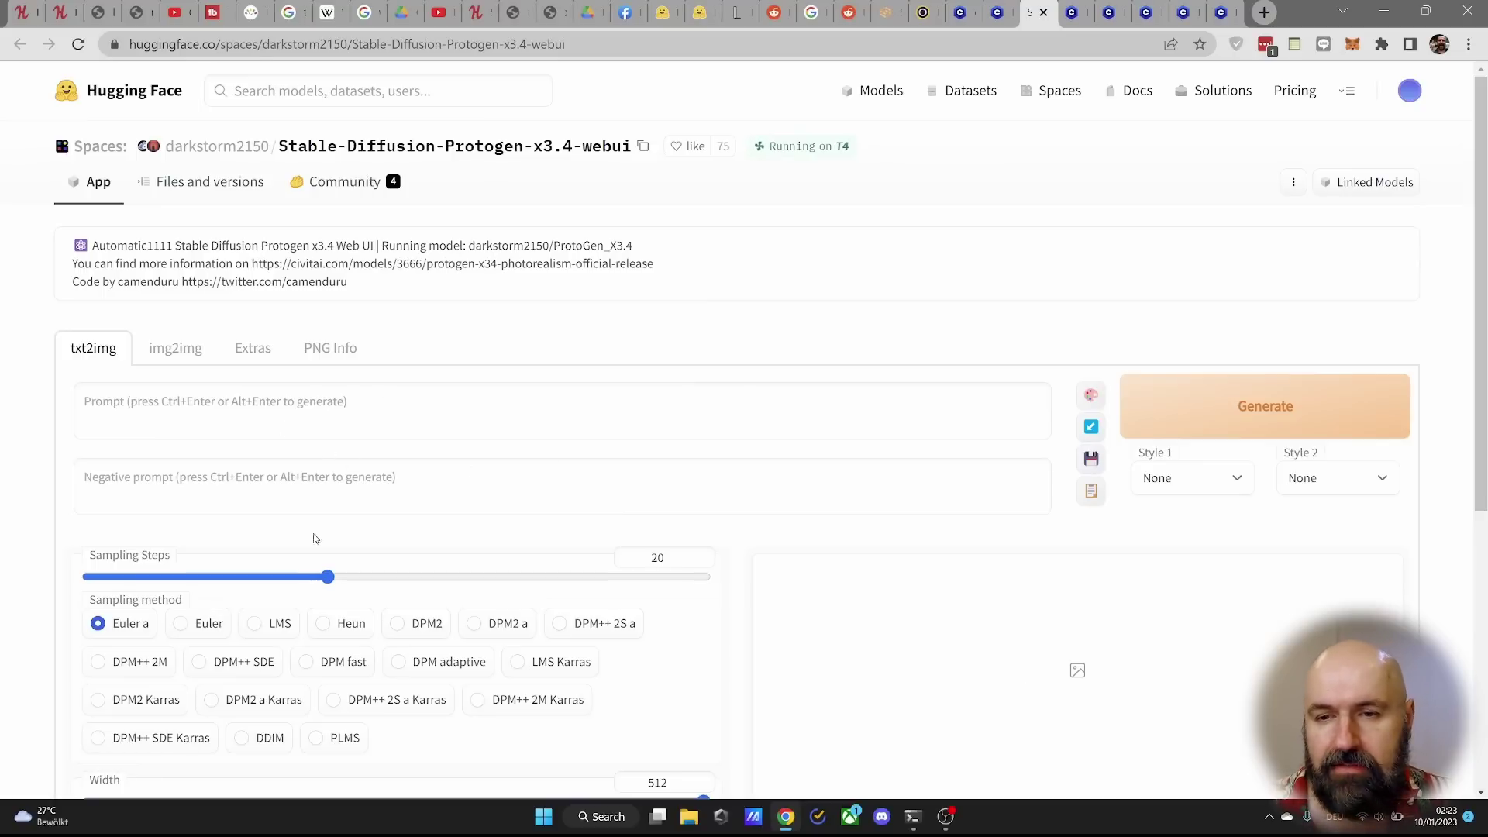
Look over the Protogen x3.4 Space's txt2img settings and return to the Civitai tab
scroll(644, 610, down, 5)
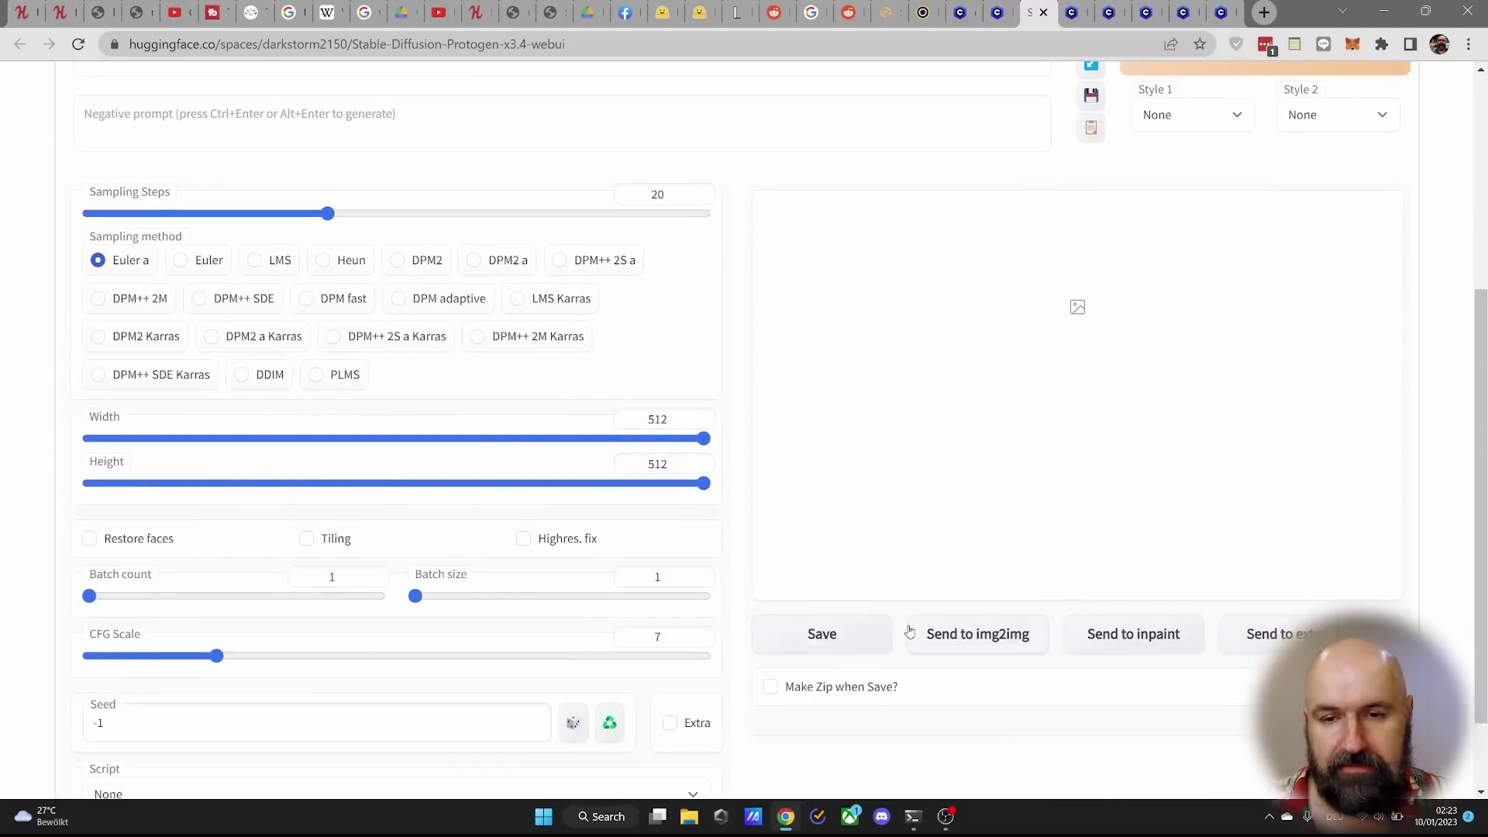
scroll(899, 634, up, 5)
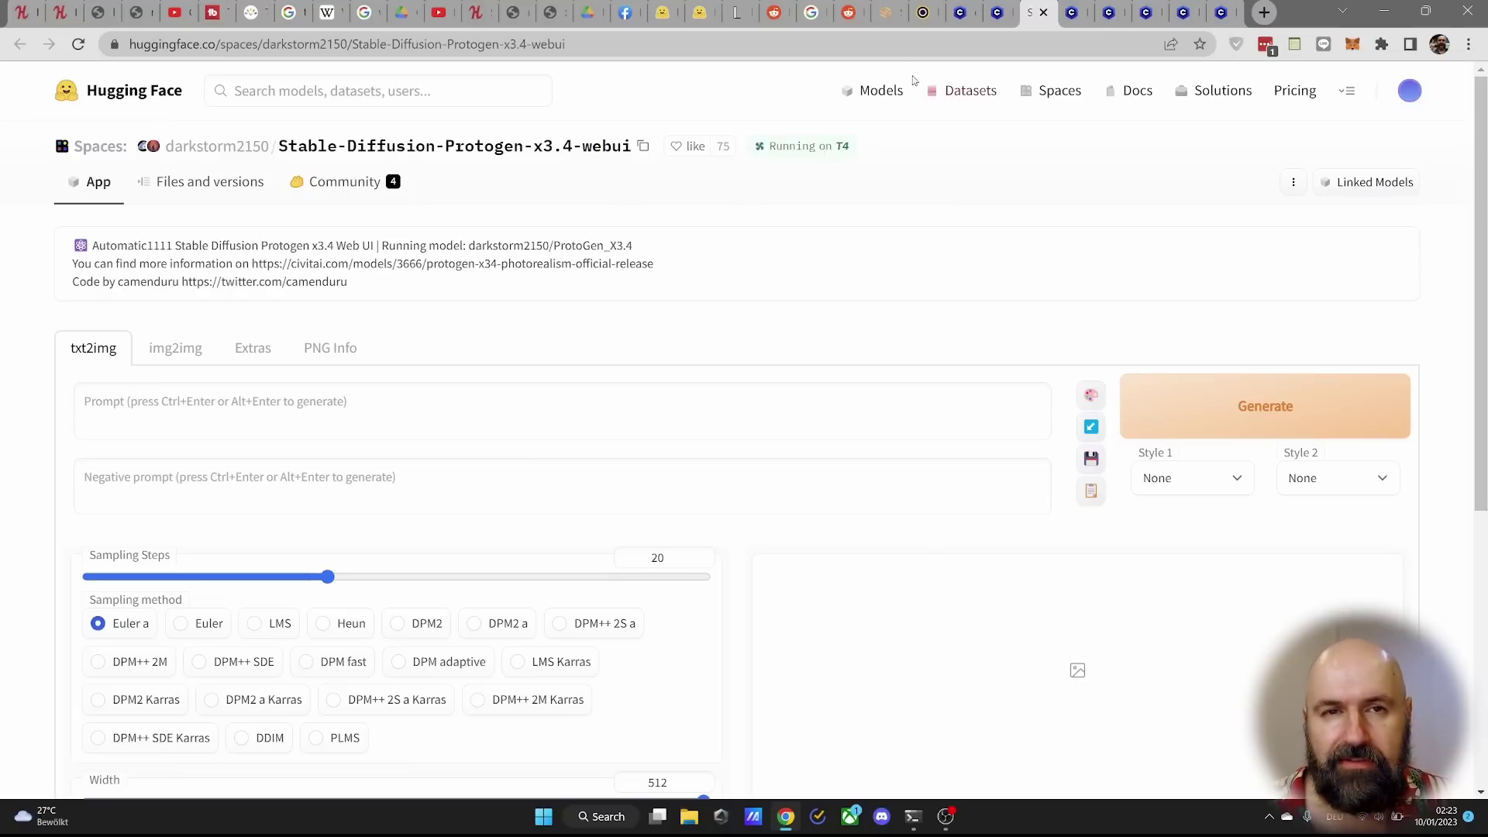
key(ctrl+shift+Tab)
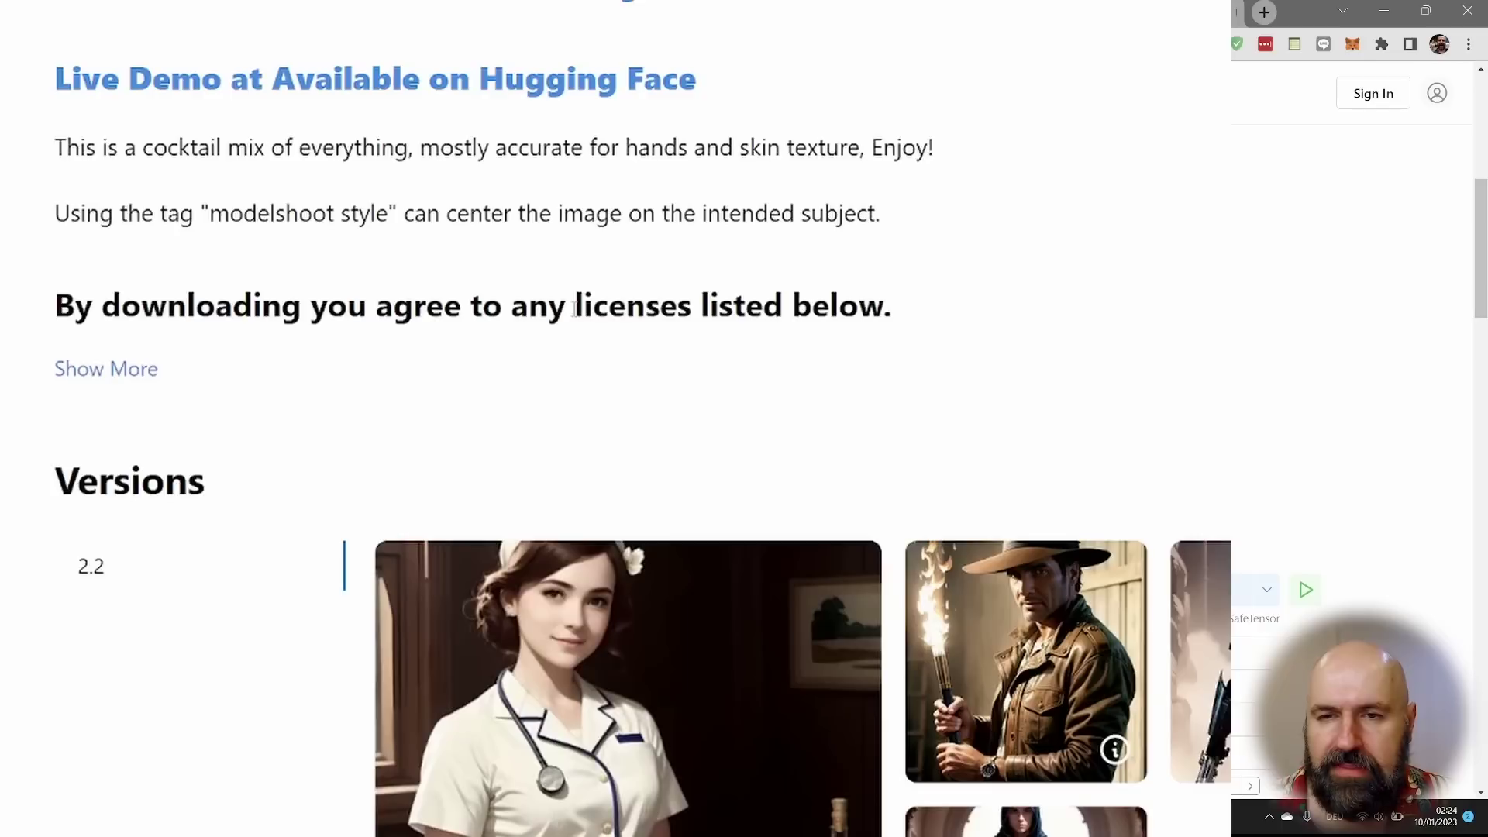
Expand the Protogen v2.2 description and highlight the from_above camera command and its from_above:1.3 weighting example
drag(479, 432, 682, 419)
click(154, 368)
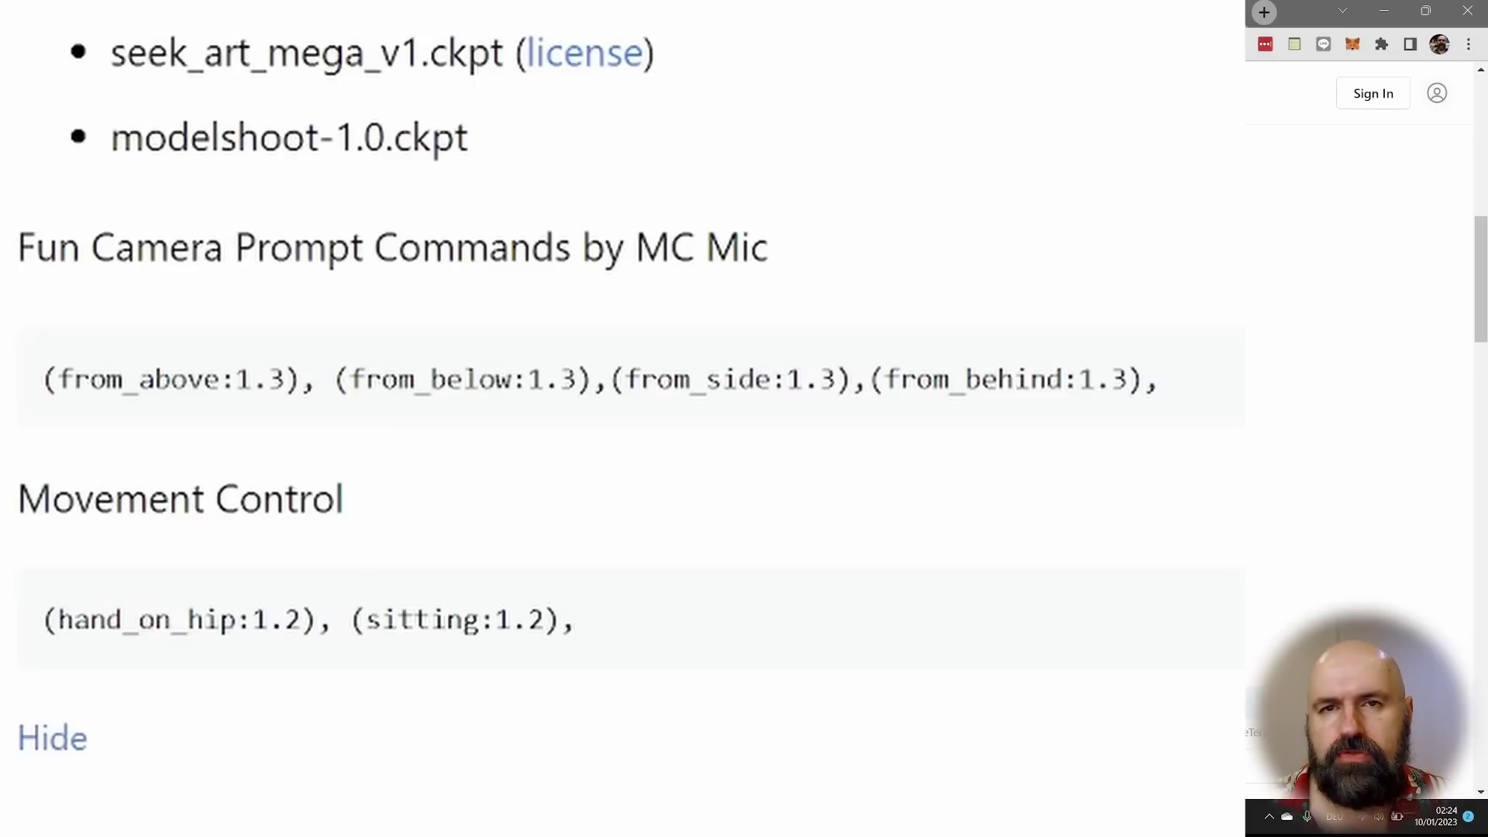
drag(43, 385, 853, 377)
click(26, 390)
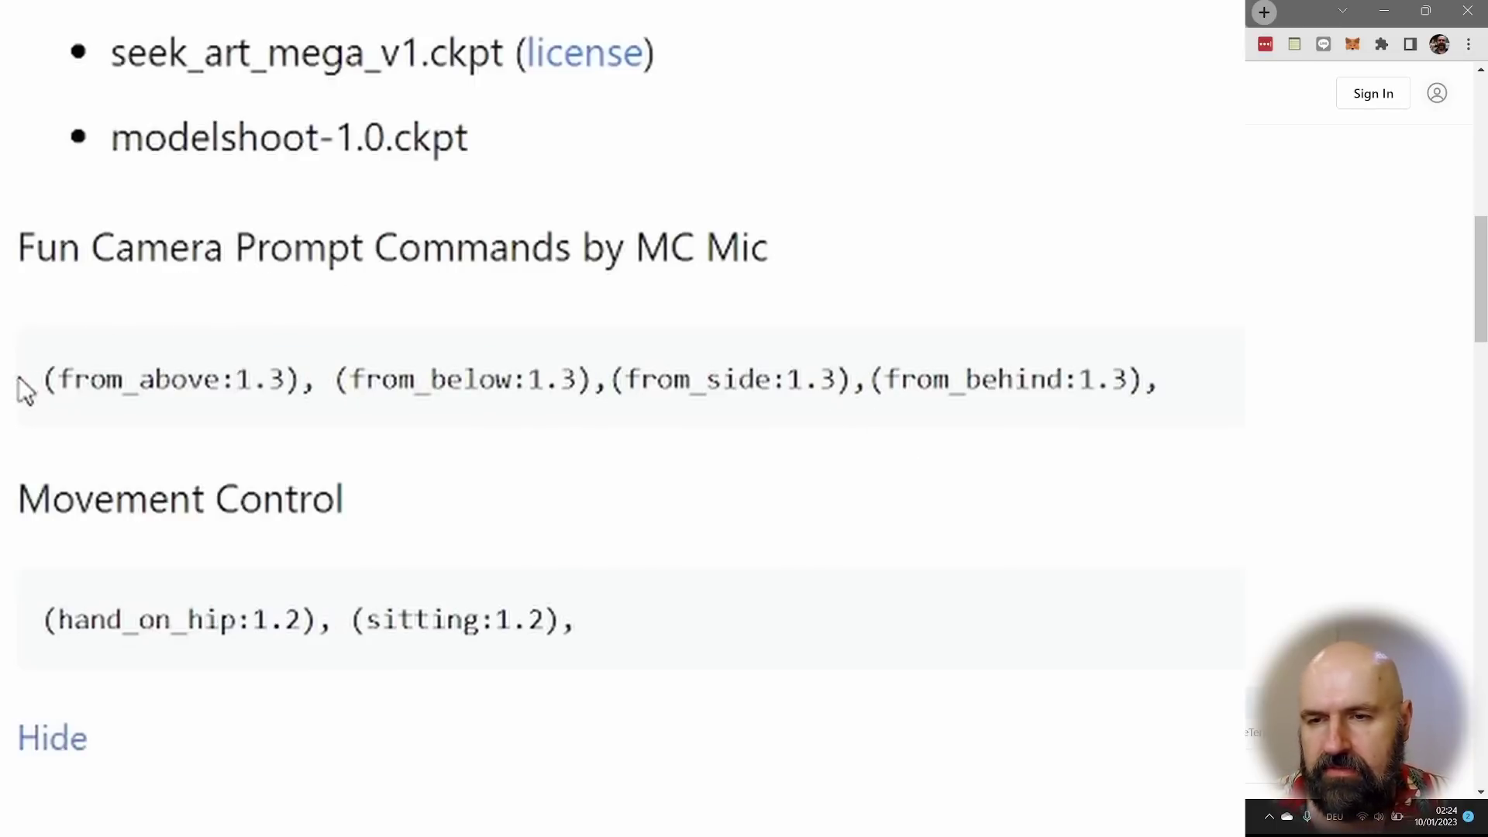
drag(57, 379, 301, 378)
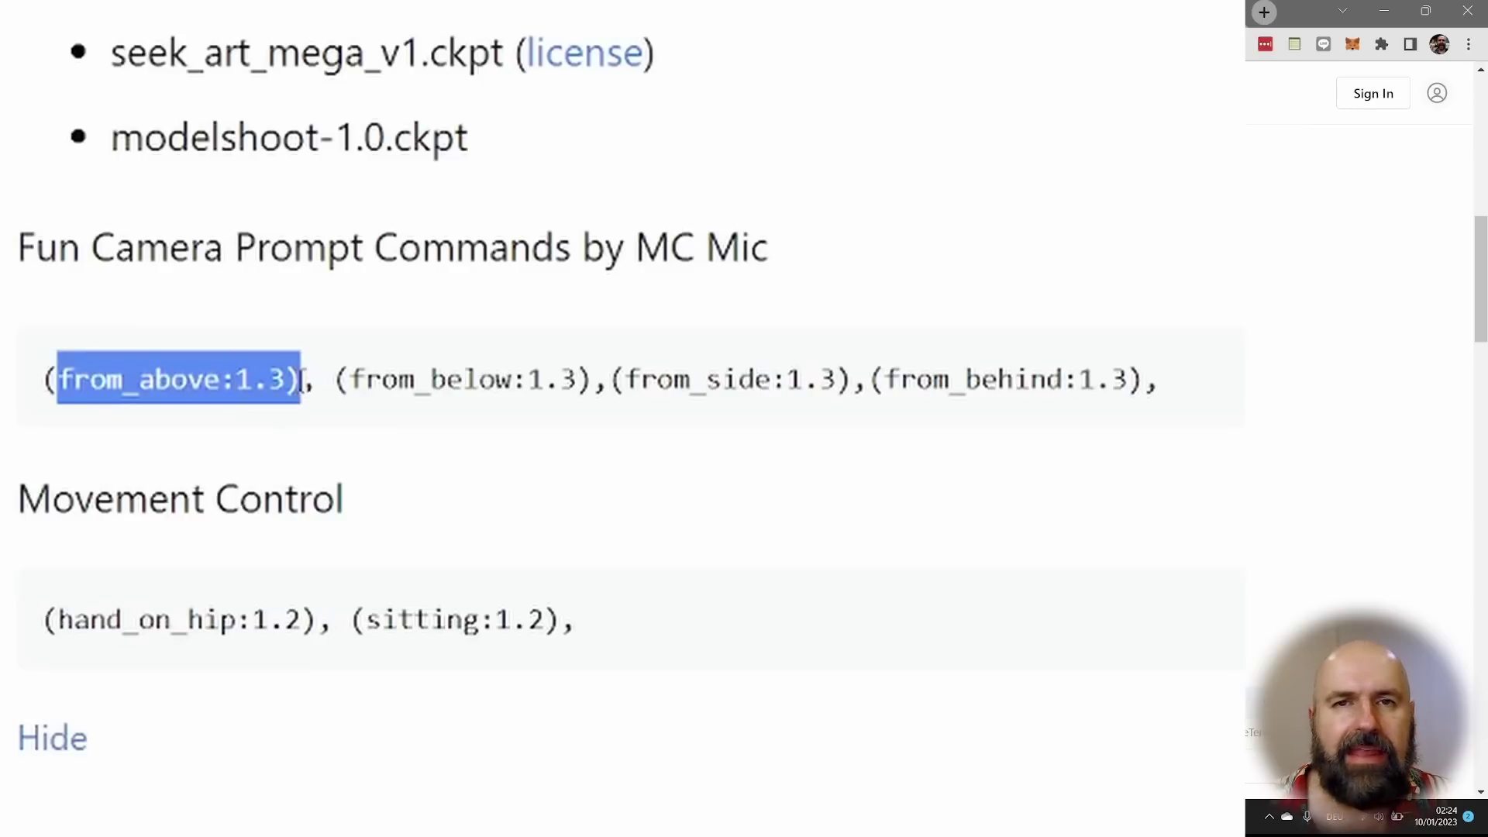
click(980, 248)
Highlight the Fun Camera Prompt and Movement Control headings, then return to the 127.0.0.1:7860 Automatic1111 page
drag(4, 261, 372, 243)
click(315, 330)
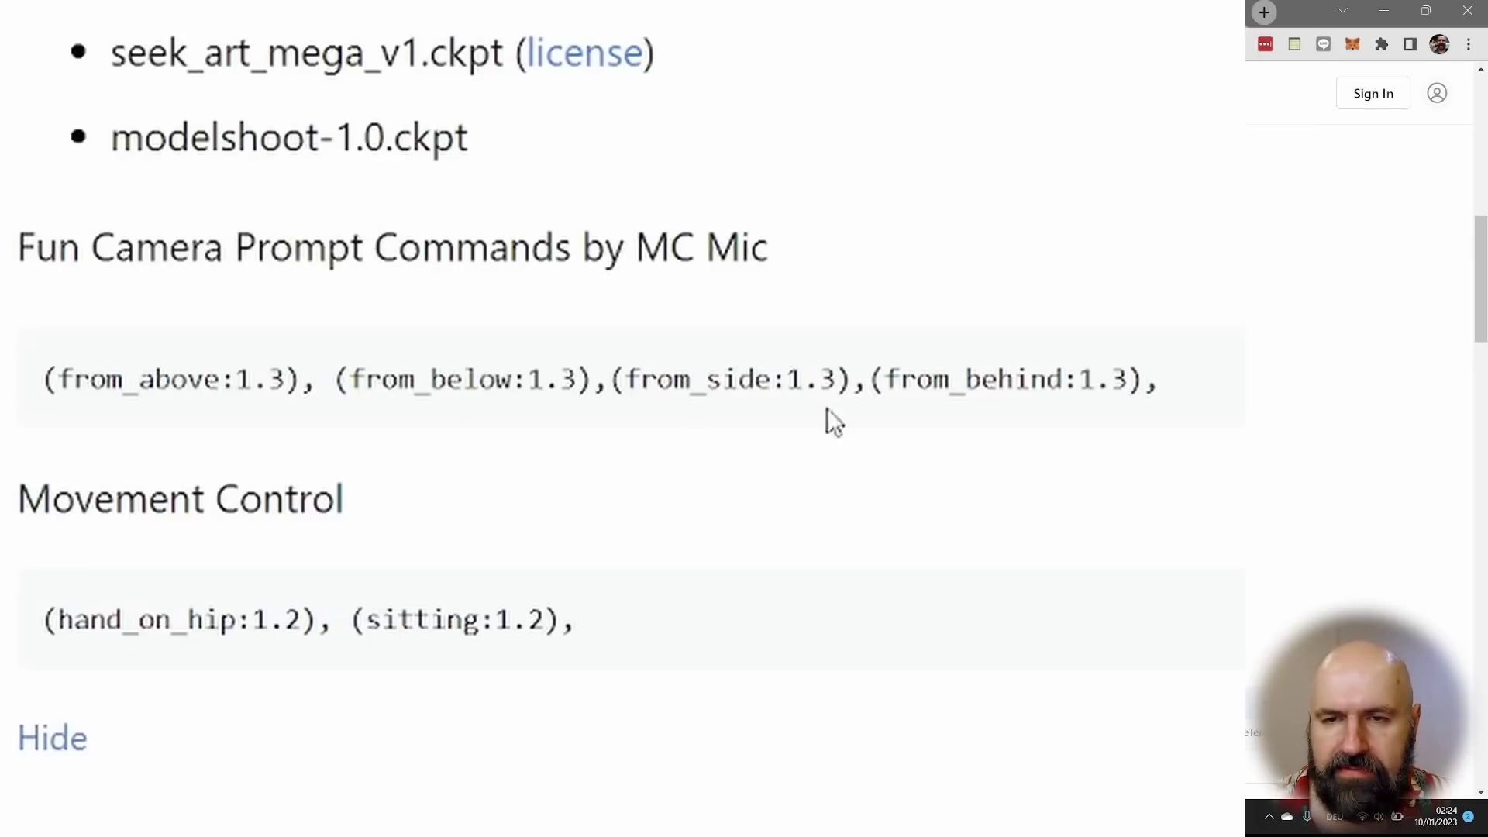
drag(42, 477, 358, 480)
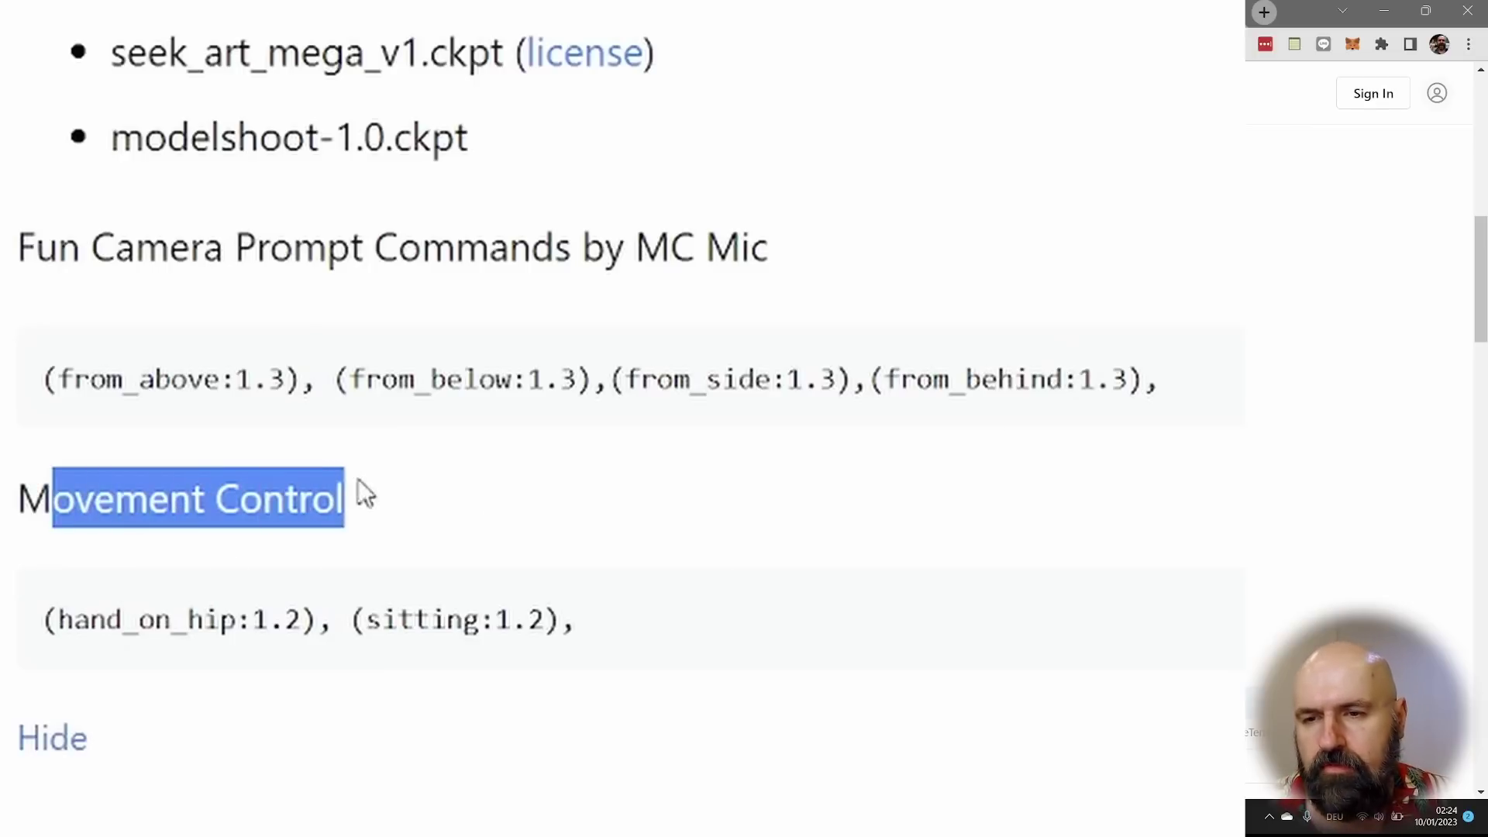
click(527, 485)
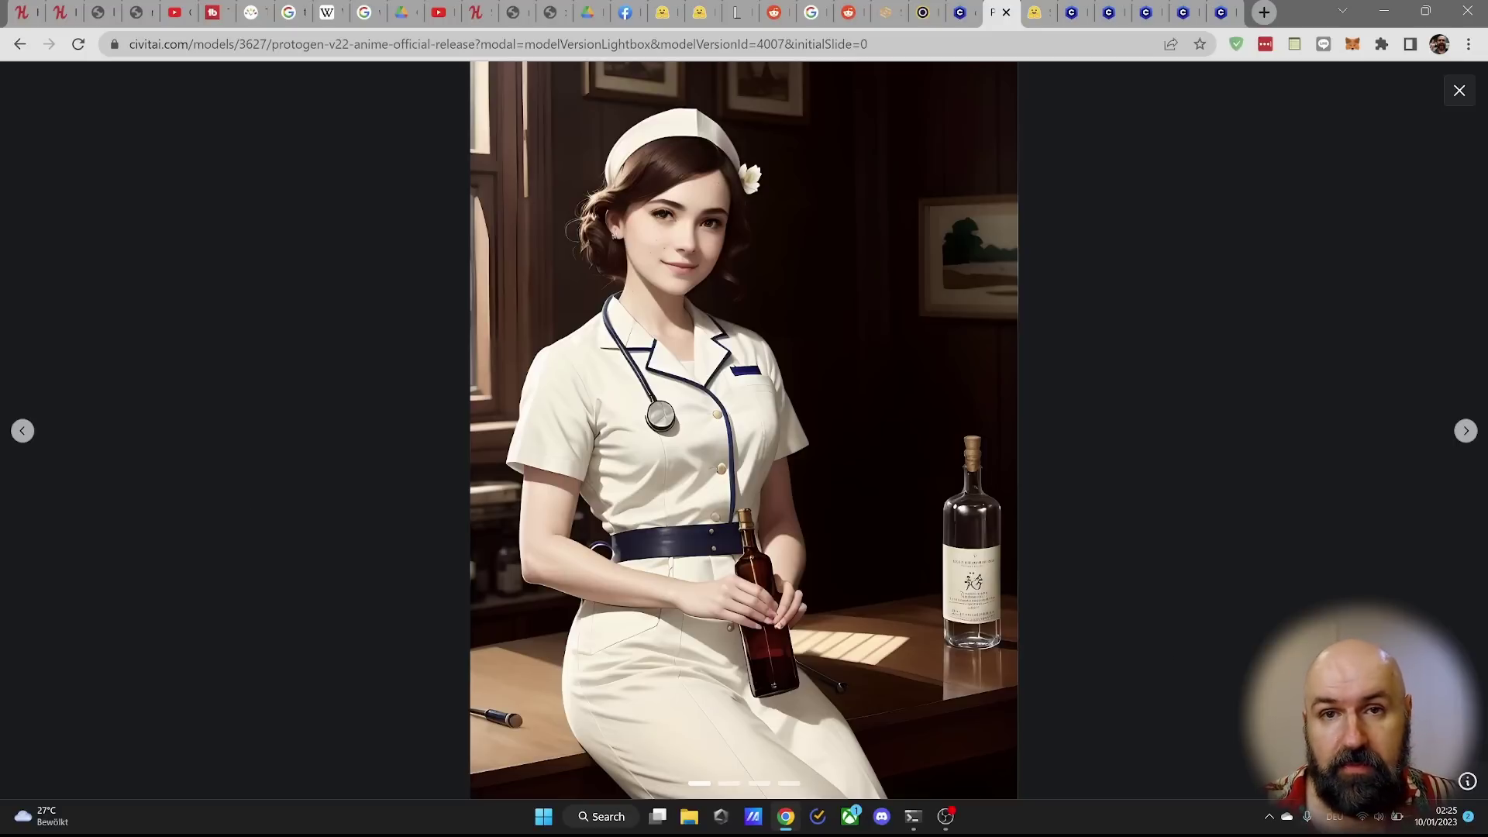
click(886, 12)
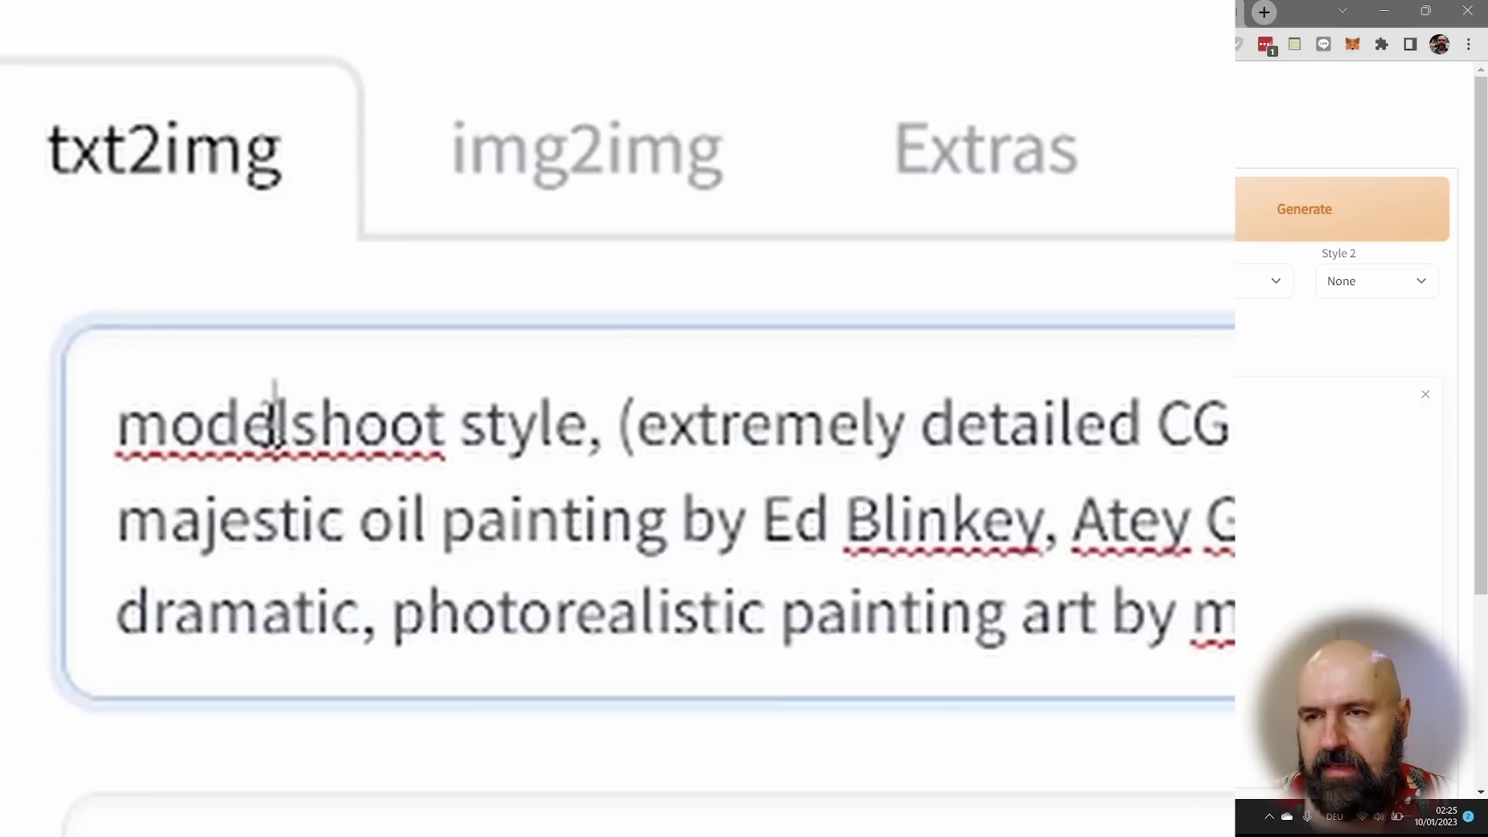
Weight 'modelshoot' in the geisha prompt, stepping it up to 1.3, then down to 0.6
double_click(74, 205)
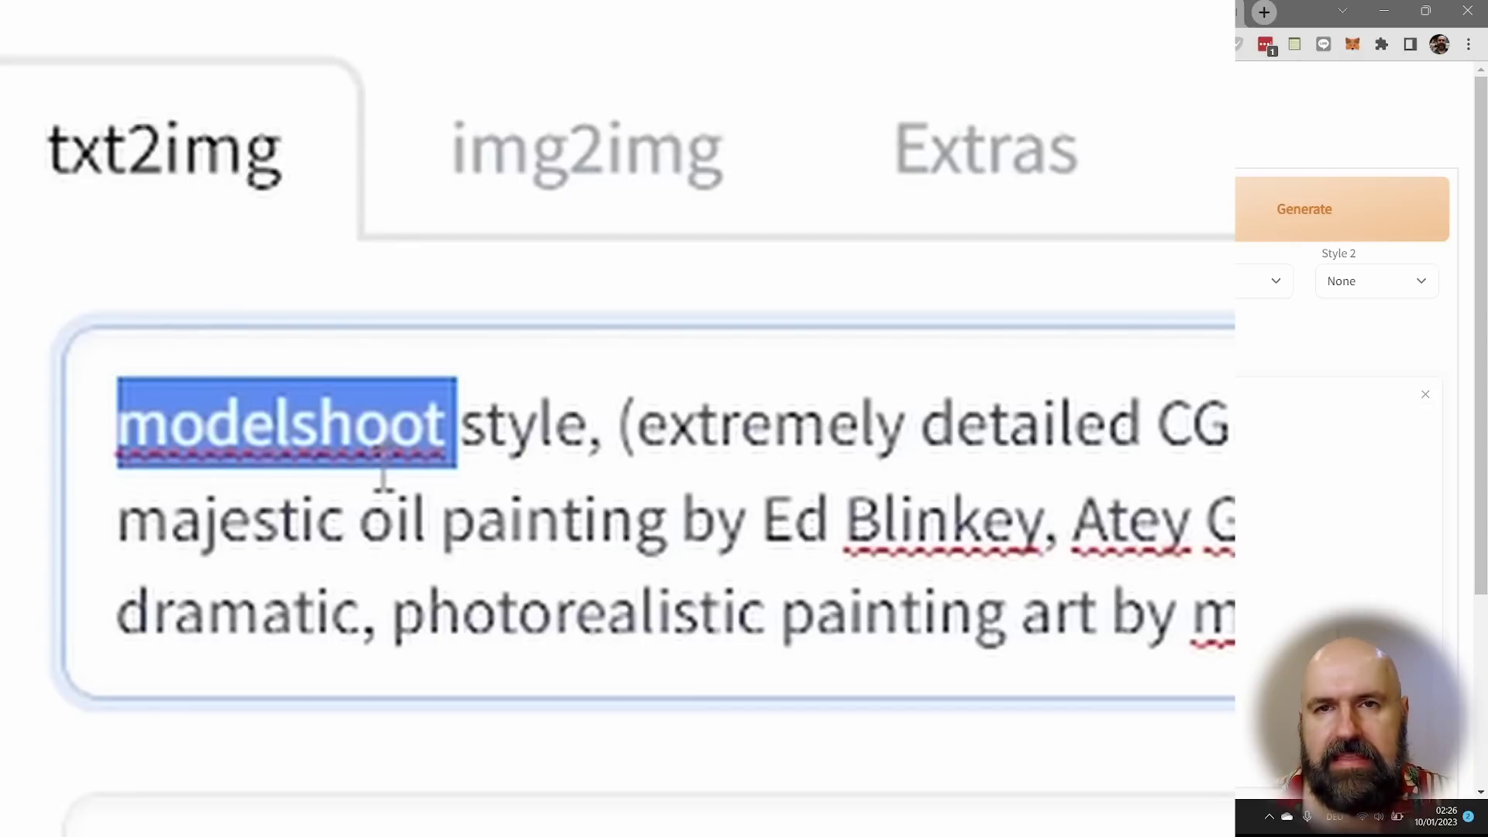
key(ctrl+Up)
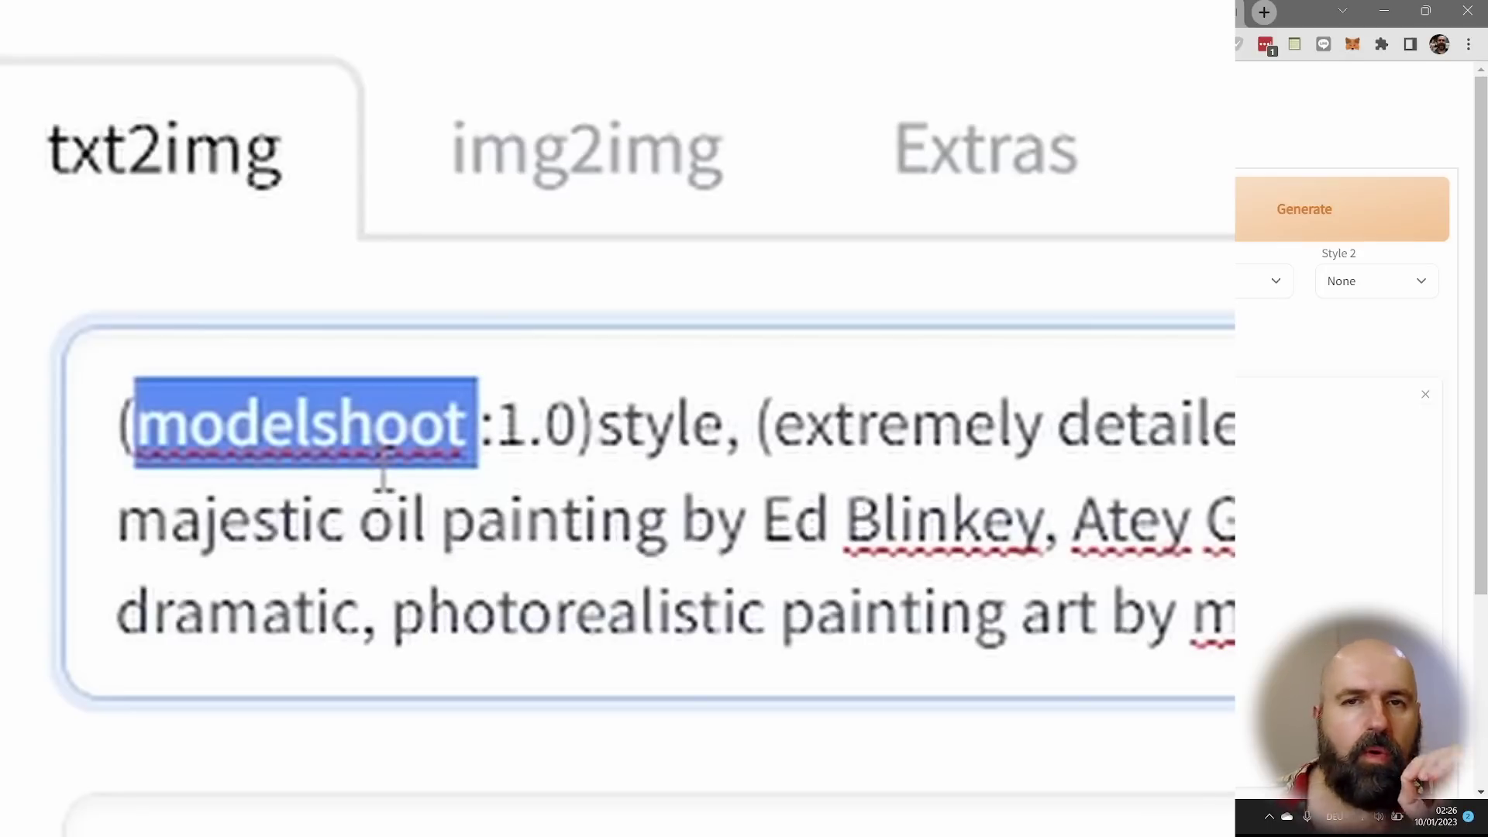
key(ctrl+Up)
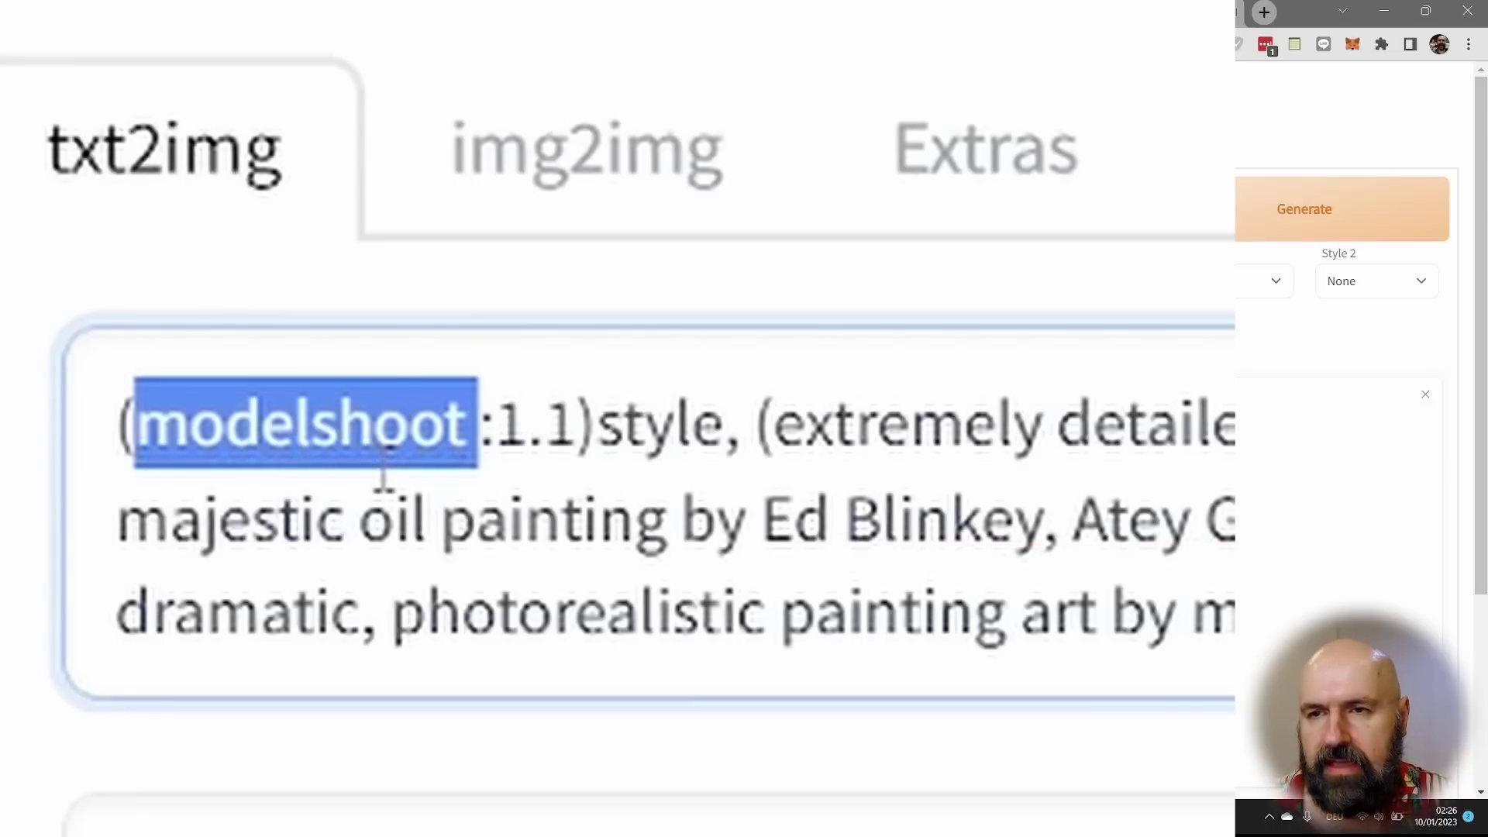
key(ctrl+Up)
key(ctrl+Up)
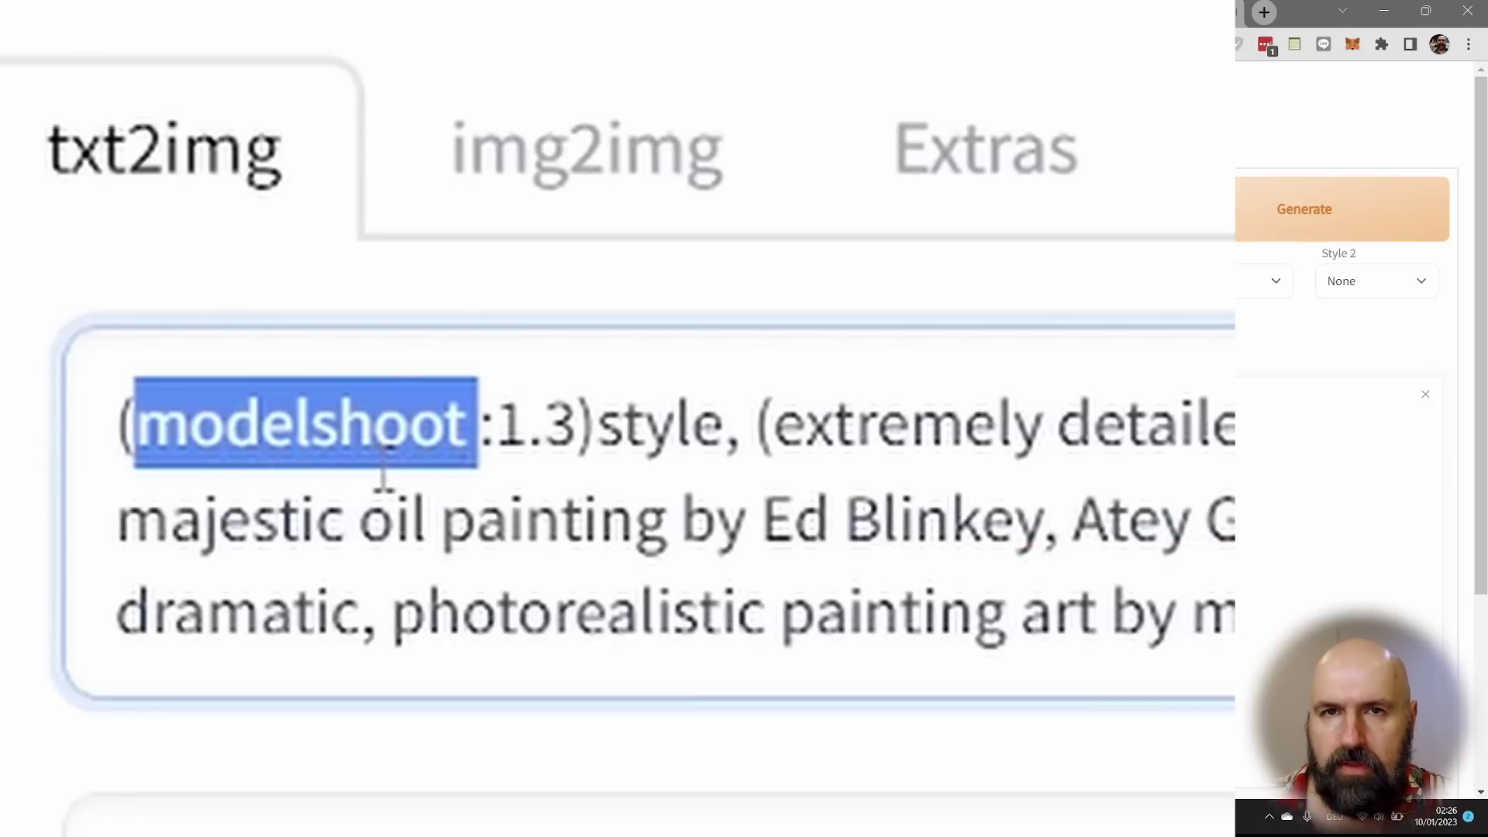
key(ctrl+Down)
key(ctrl+Down)
key(ctrl+Down)
key(ctrl+Down)
key(ctrl+Down)
key(ctrl+Down)
key(ctrl+Down)
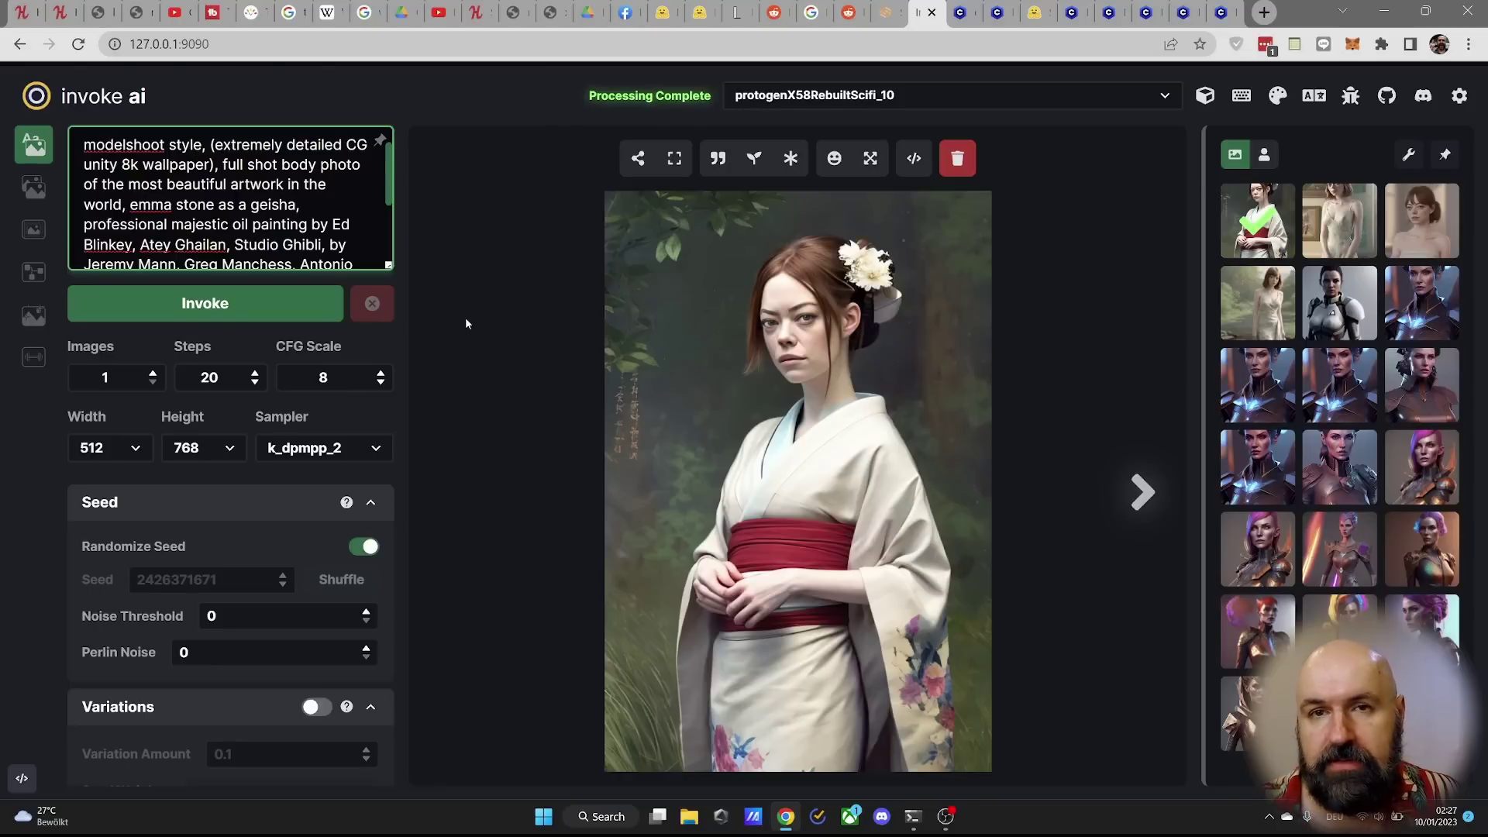
Switch on Variations in the left settings panel, with a 0.1 variation amount
scroll(314, 393, down, 4)
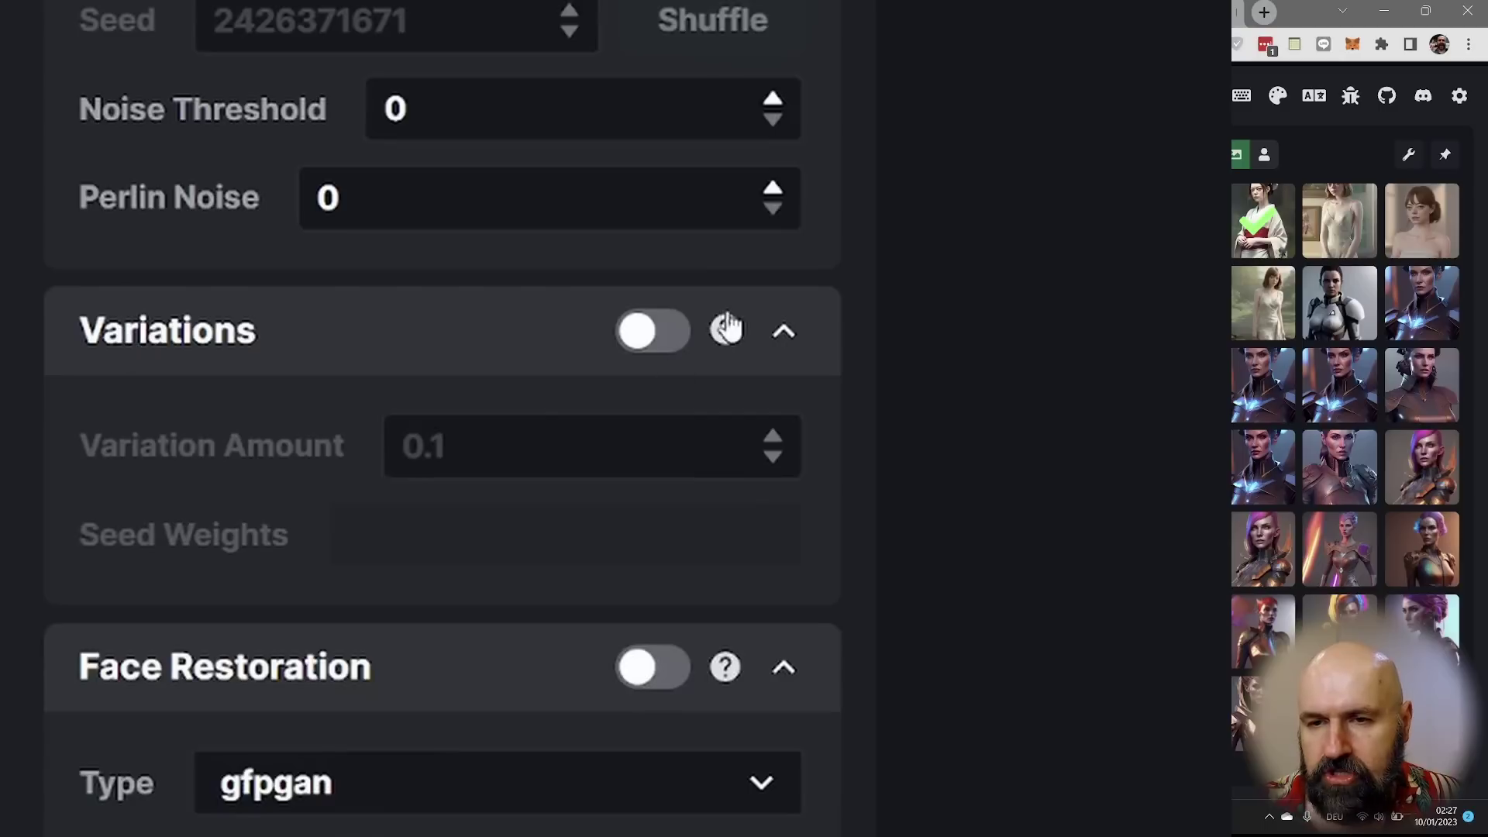
click(316, 434)
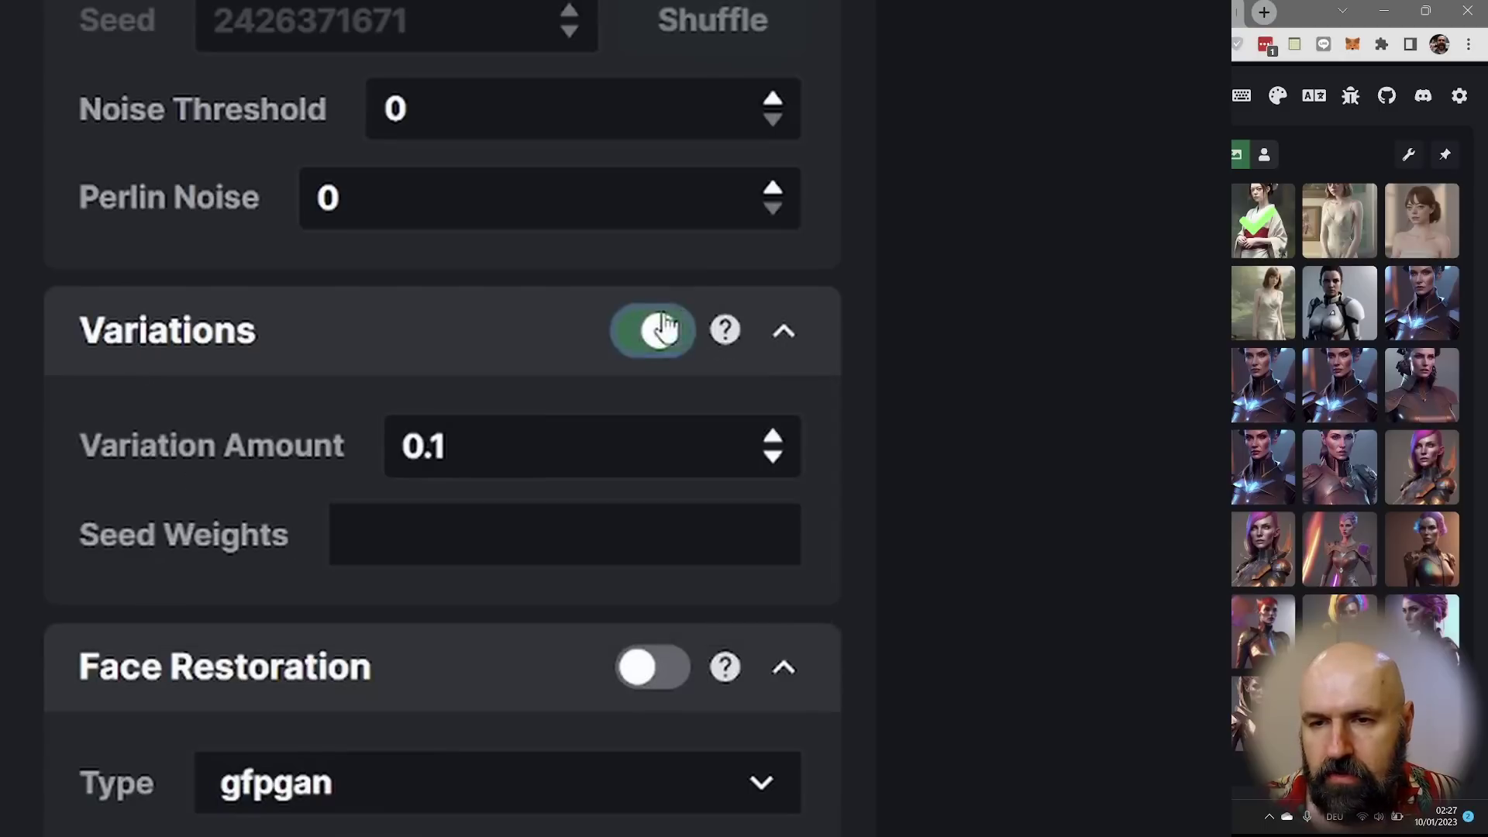